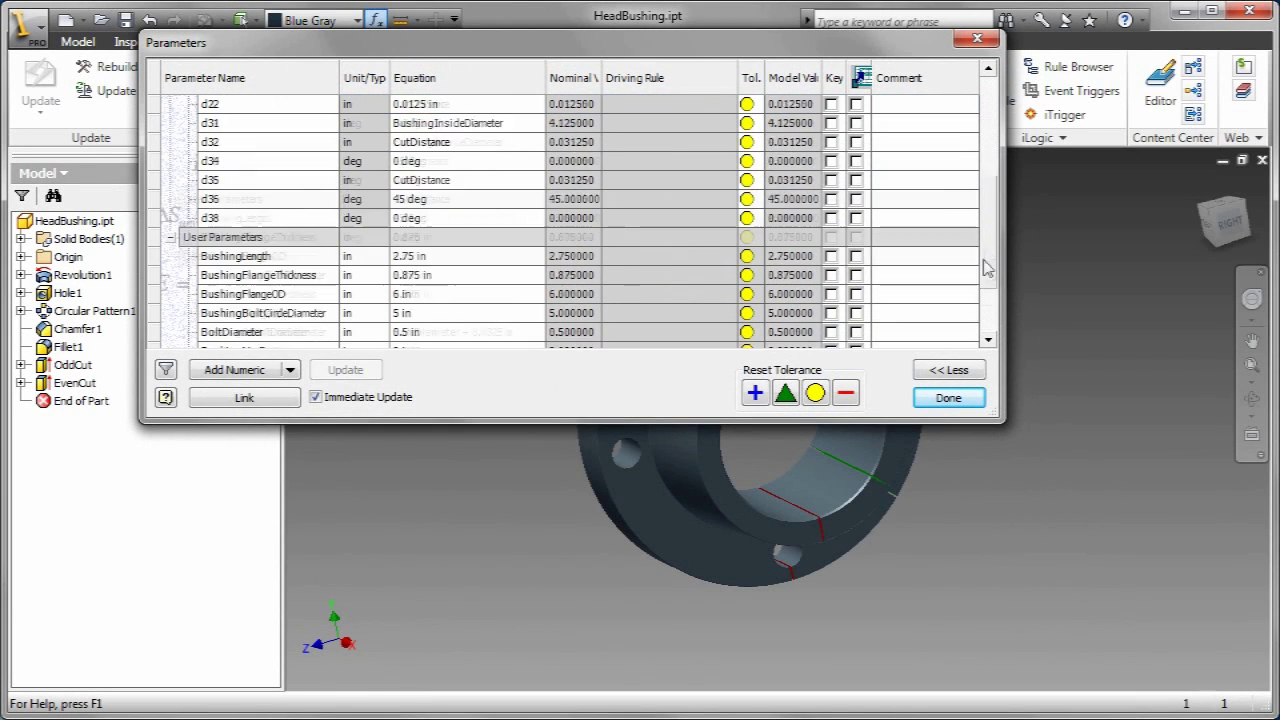
- Add numeric user parameter Demo with multi-value list 3, 4, 5, and start a new rule
left_click(290, 370)
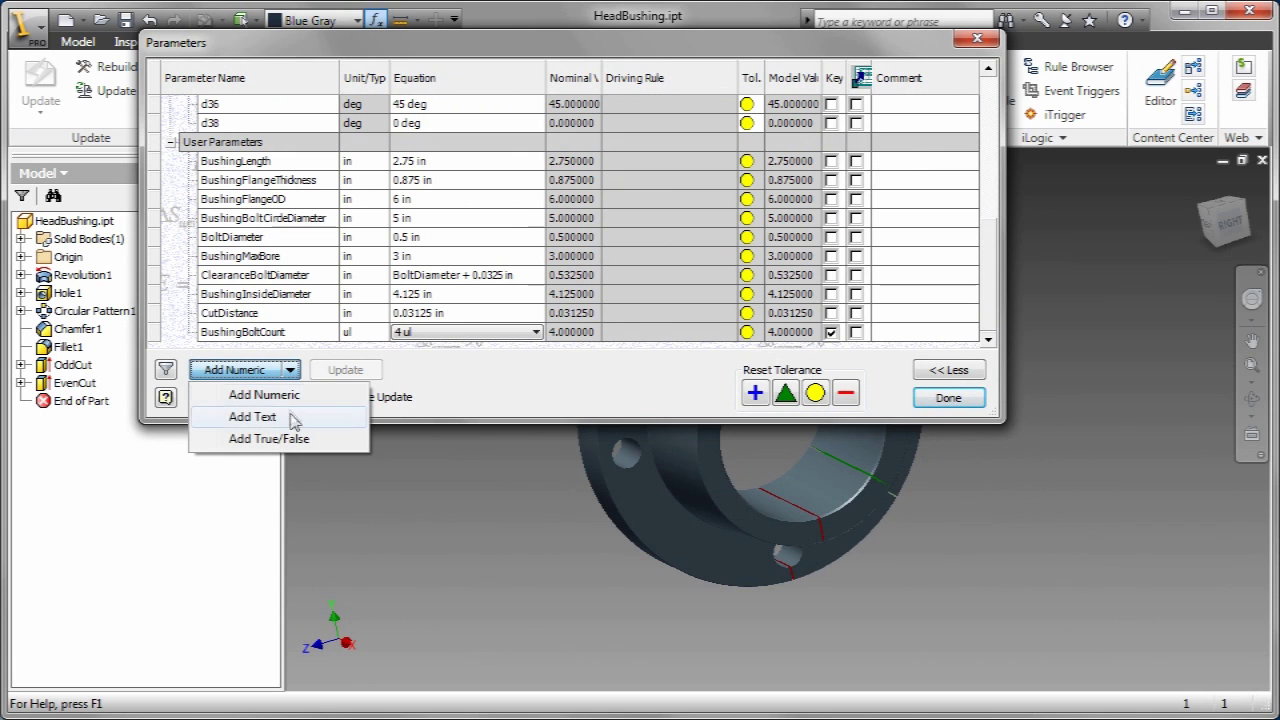
left_click(303, 395)
type("Demo")
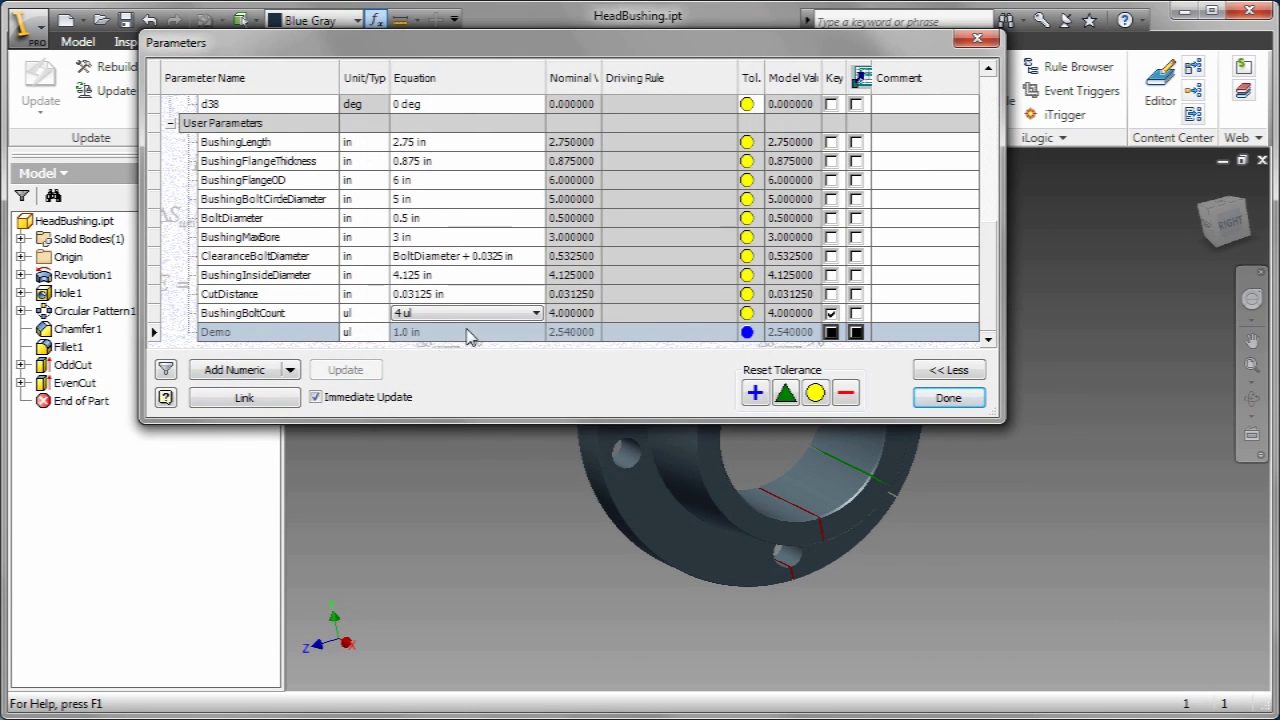
left_click(449, 341)
type("3")
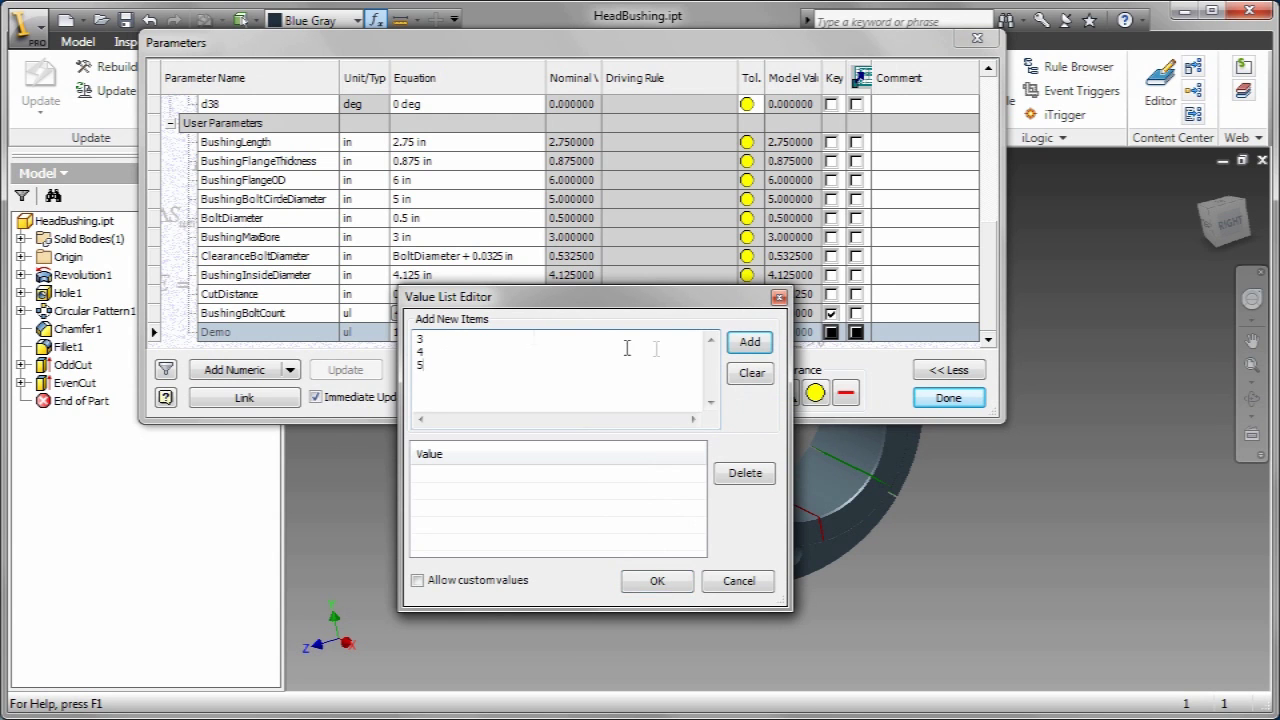
left_click(749, 341)
left_click(655, 580)
left_click(946, 397)
left_click(985, 92)
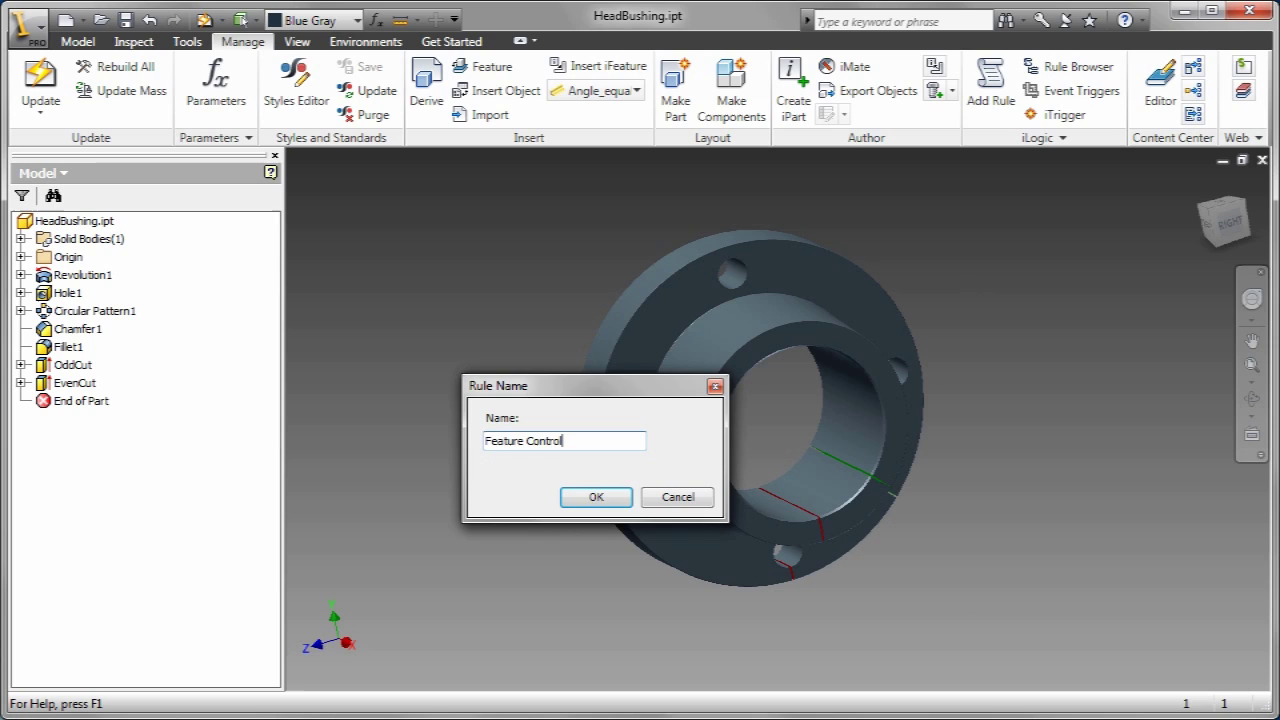
- Name the rule Feature Control and insert an If…Then block testing BushingBoltCount
left_click(596, 497)
left_click(658, 331)
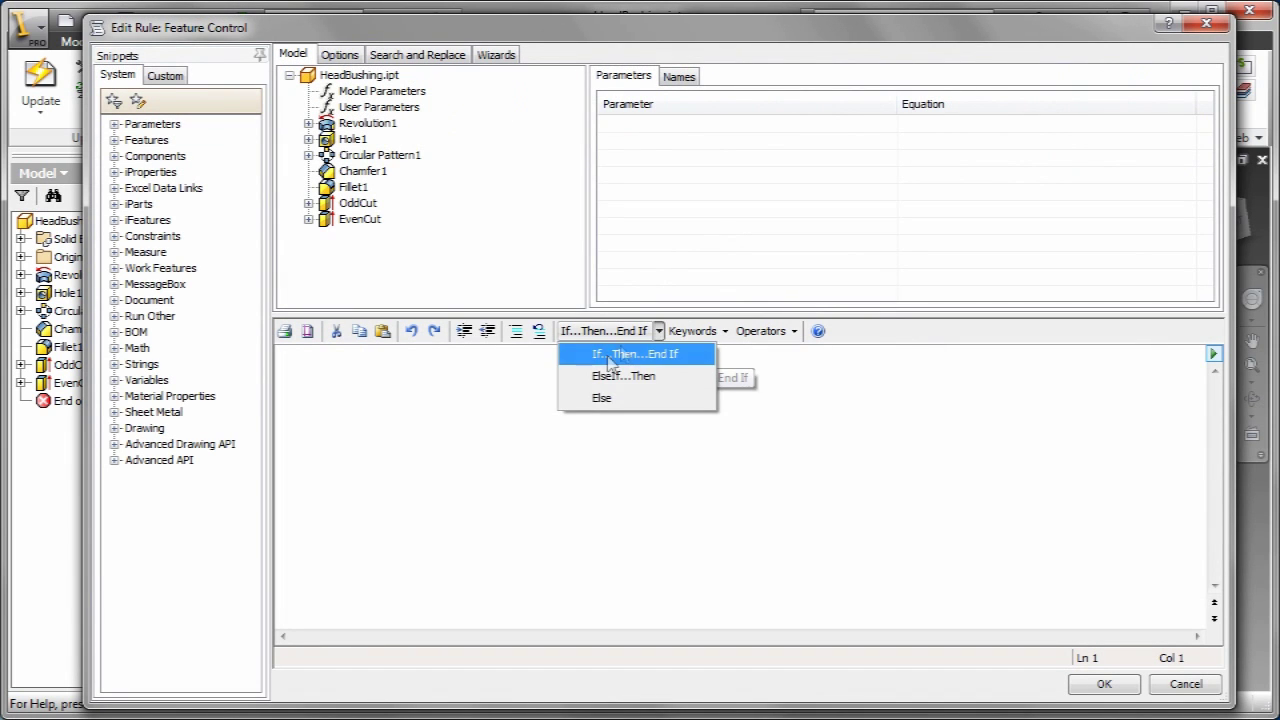
left_click(693, 331)
left_click(762, 331)
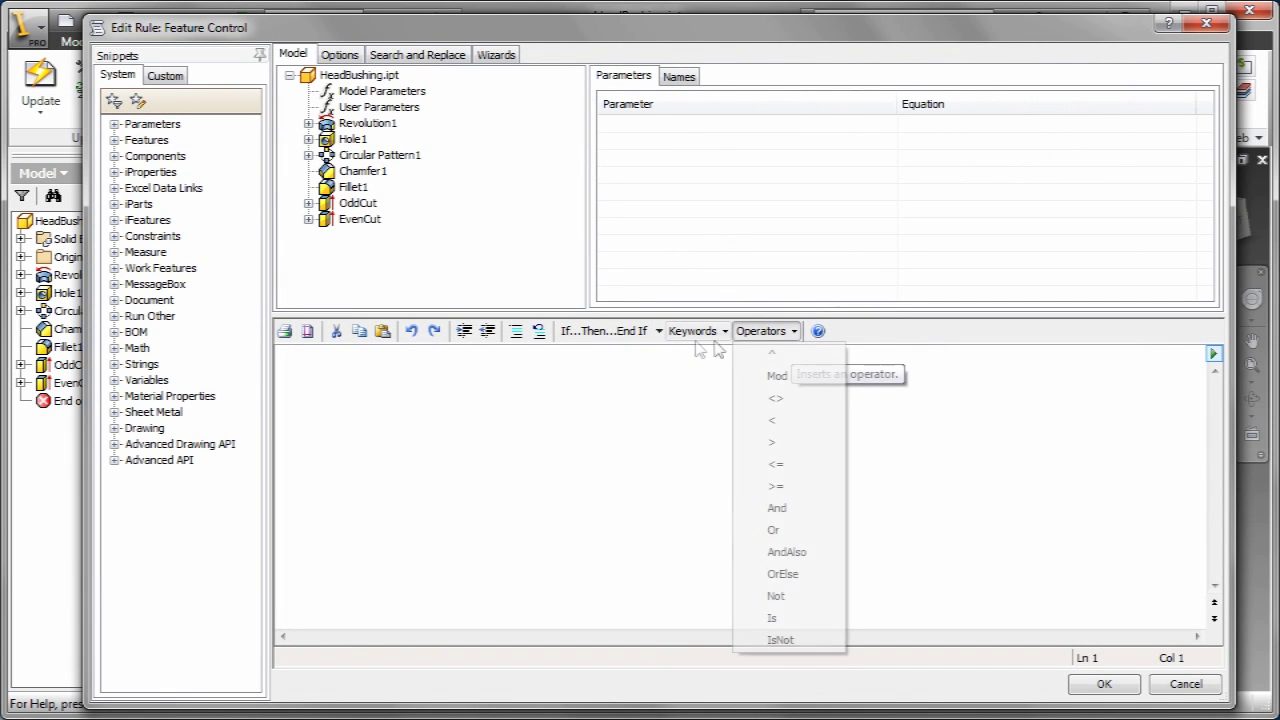
left_click(658, 331)
left_click(628, 349)
left_click(379, 107)
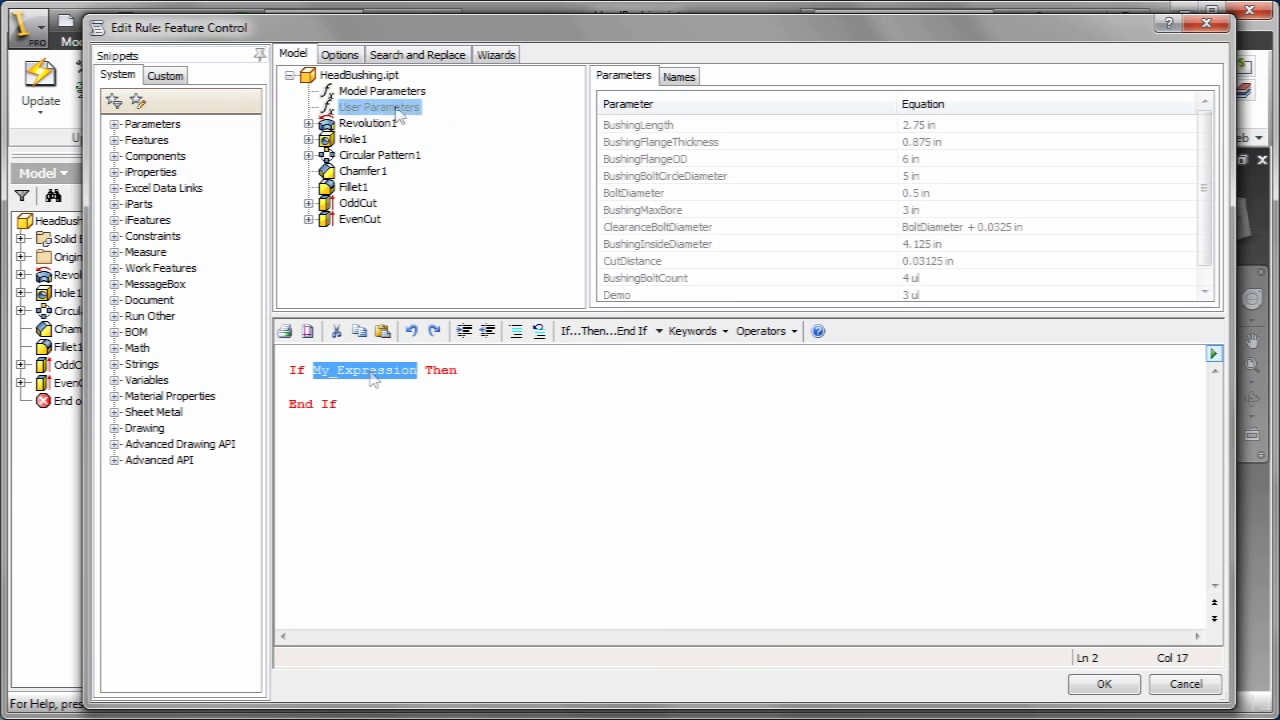
double_click(675, 279)
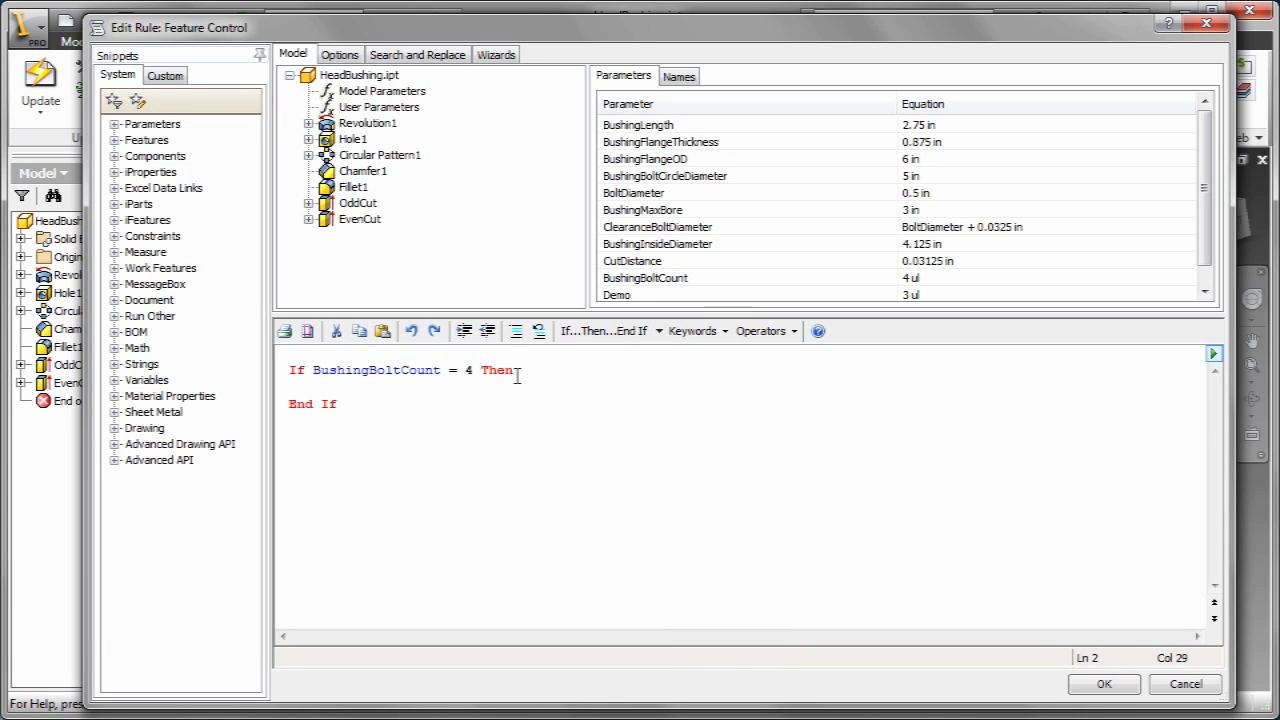
key("Return")
- Add Feature.IsActive lines for OddCut and EvenCut inside the If branch
left_click(114, 140)
double_click(163, 156)
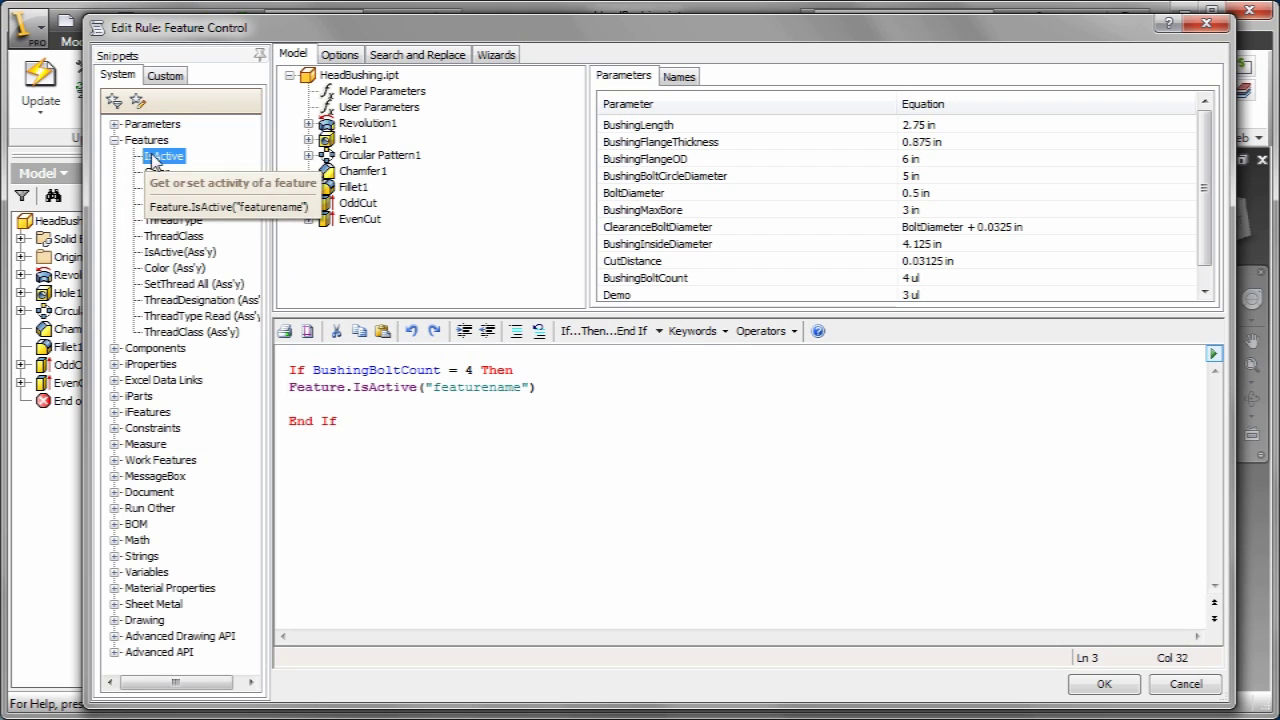
double_click(465, 389)
double_click(362, 204)
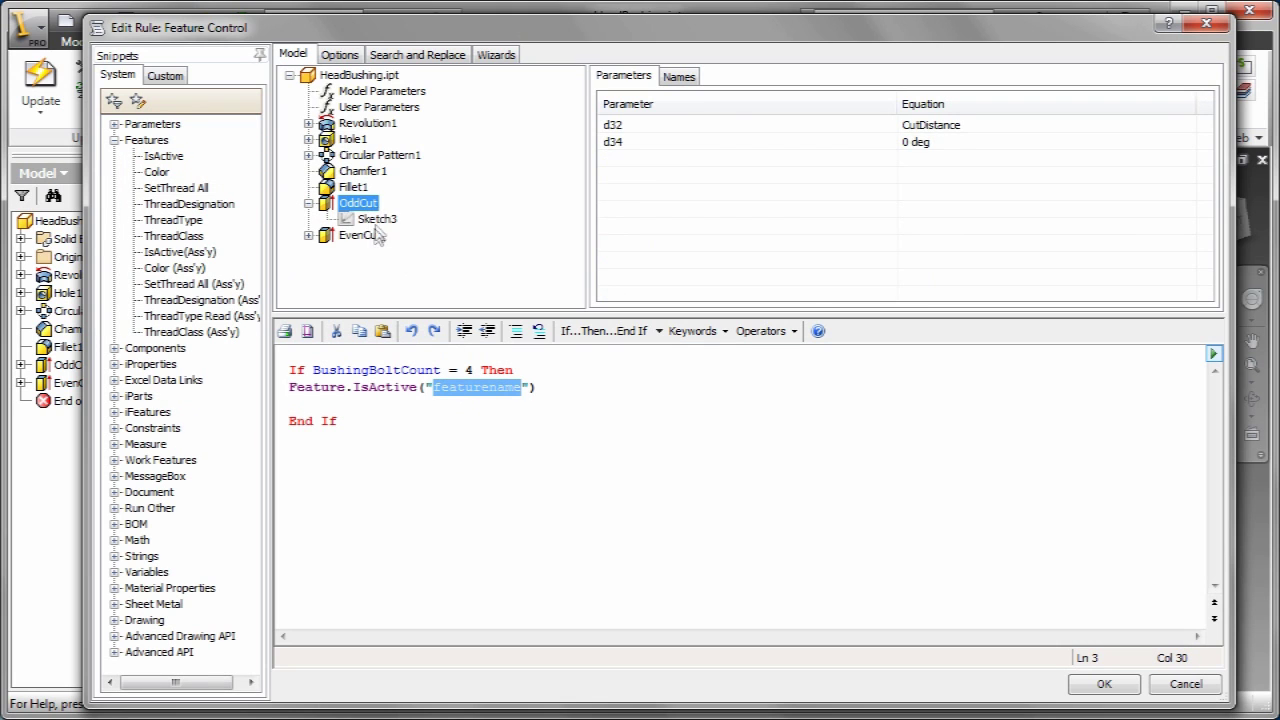
double_click(362, 235)
left_click(679, 76)
double_click(625, 128)
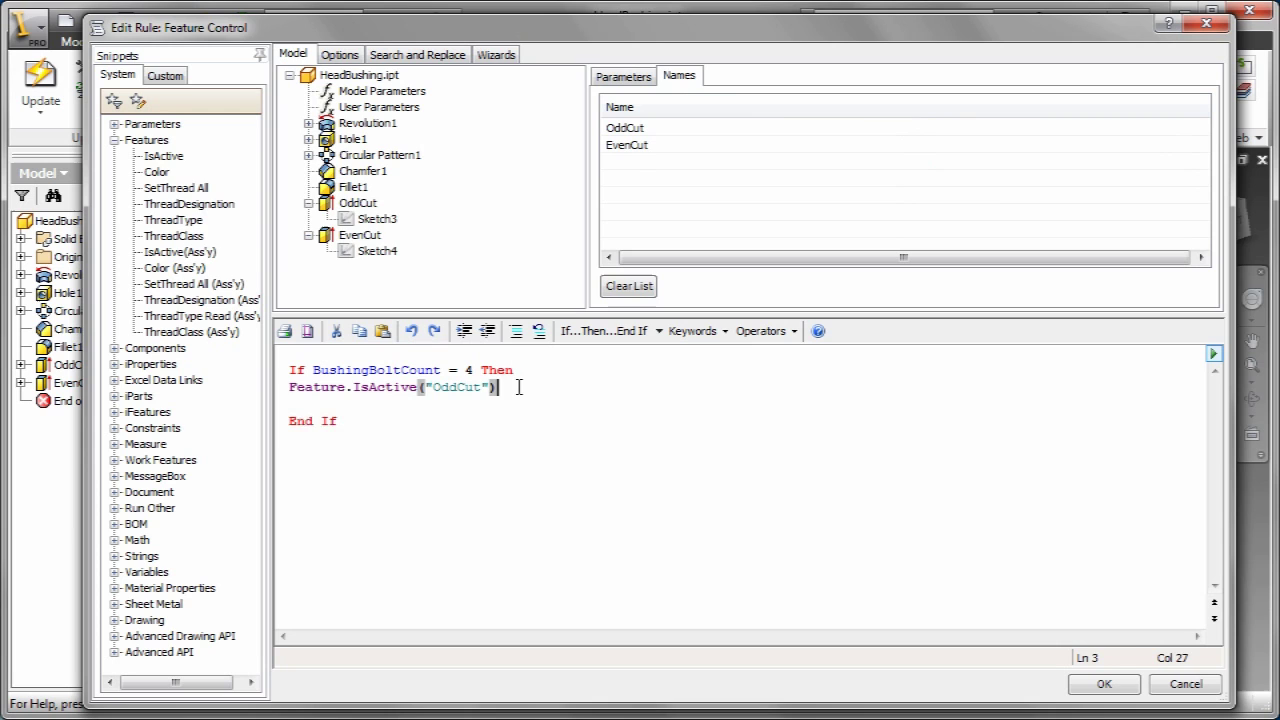
key("Return")
double_click(162, 156)
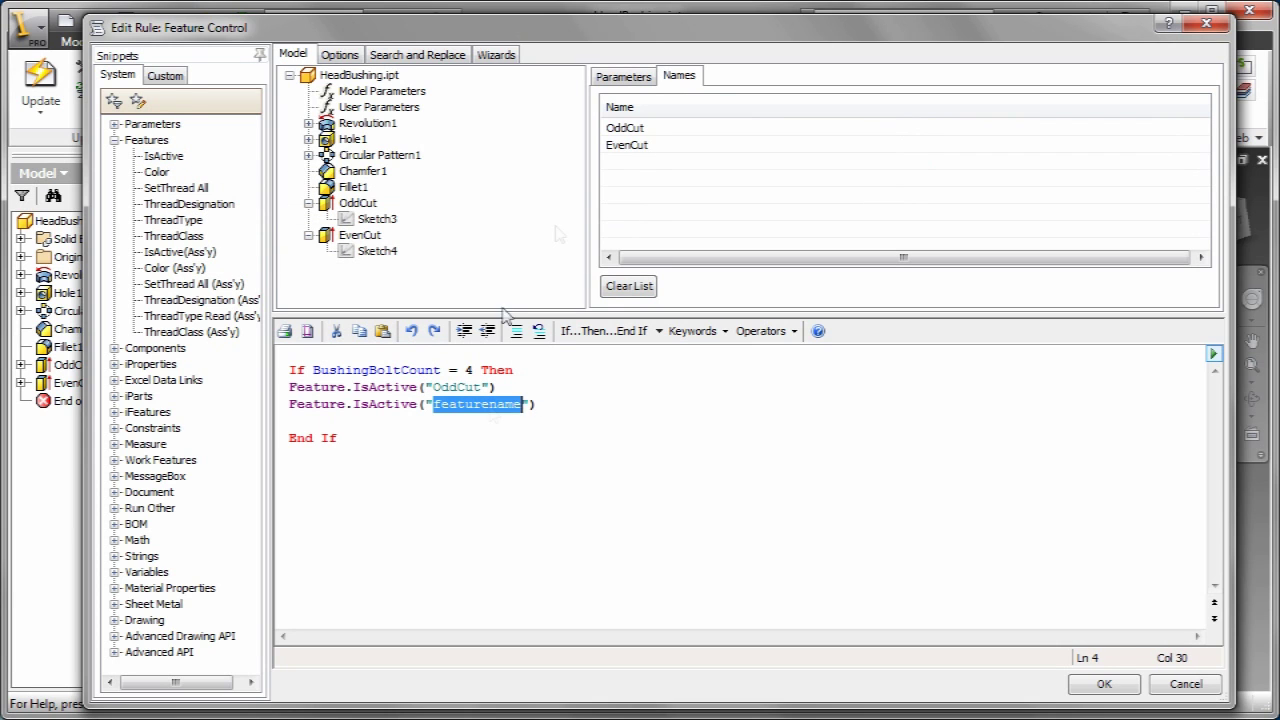
double_click(626, 145)
type("= False")
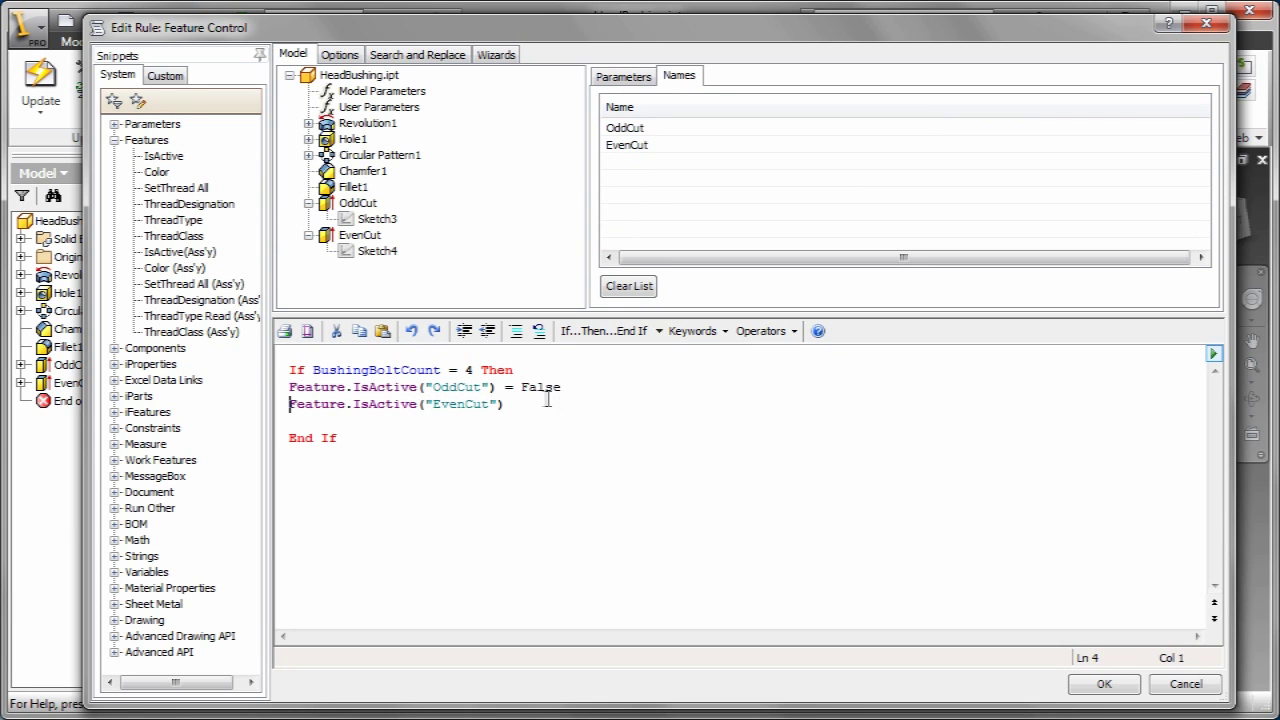
left_click(541, 403)
key("Return")
- Add an Else branch with the opposite OddCut/EvenCut on/off settings
left_click(659, 331)
left_click(603, 397)
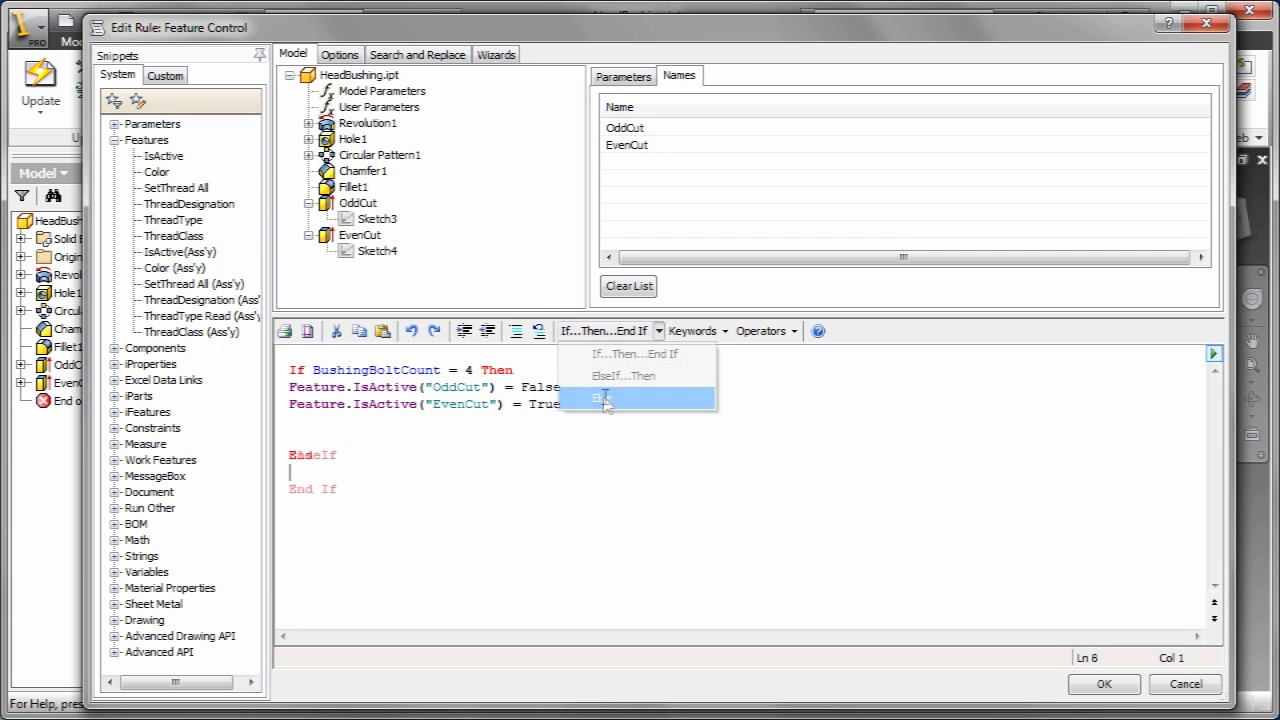
left_click(165, 75)
double_click(168, 497)
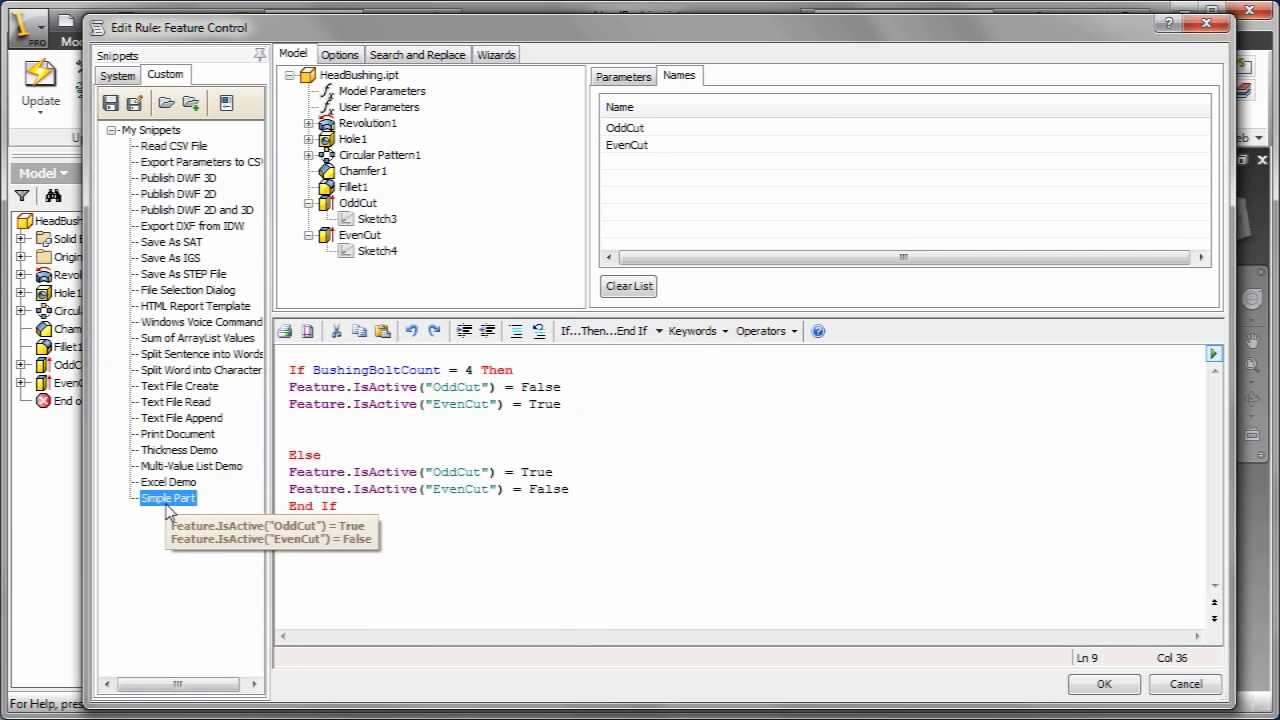
- Save the Feature Control rule and show only Key parameters in Parameters
left_click(1100, 684)
left_click(375, 19)
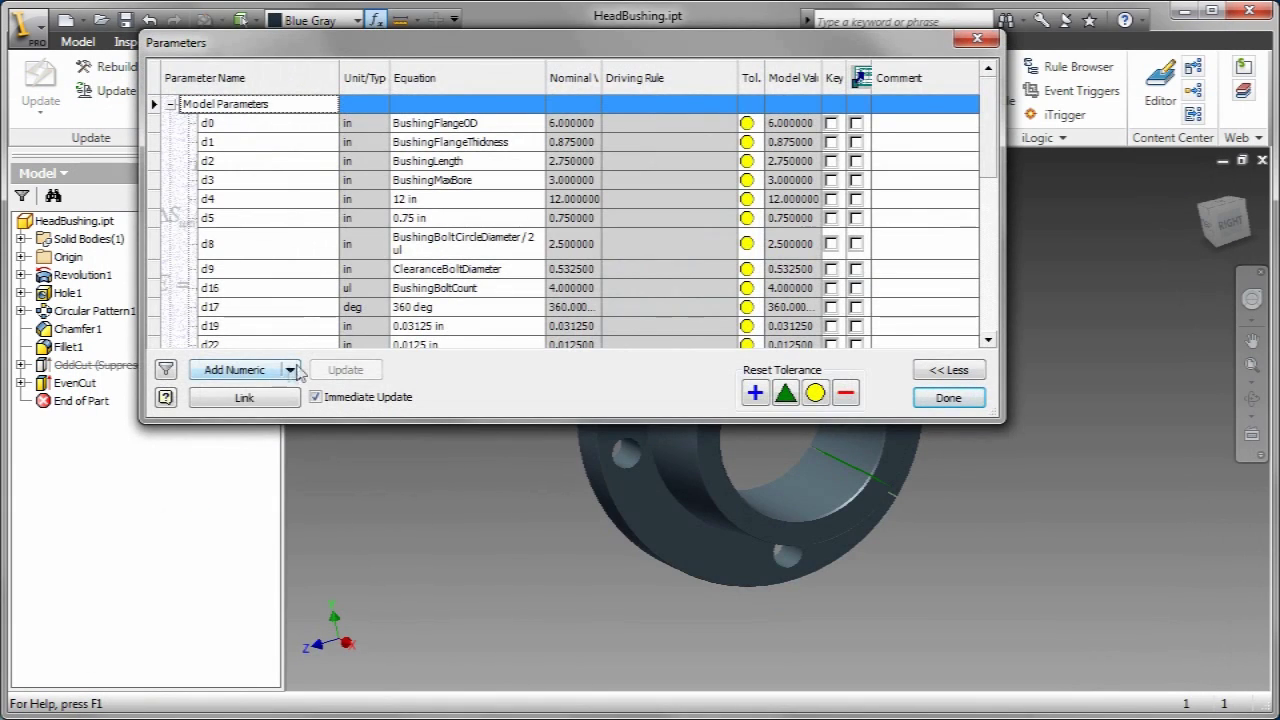
left_click(167, 370)
left_click(198, 424)
left_click_drag(544, 48, 424, 40)
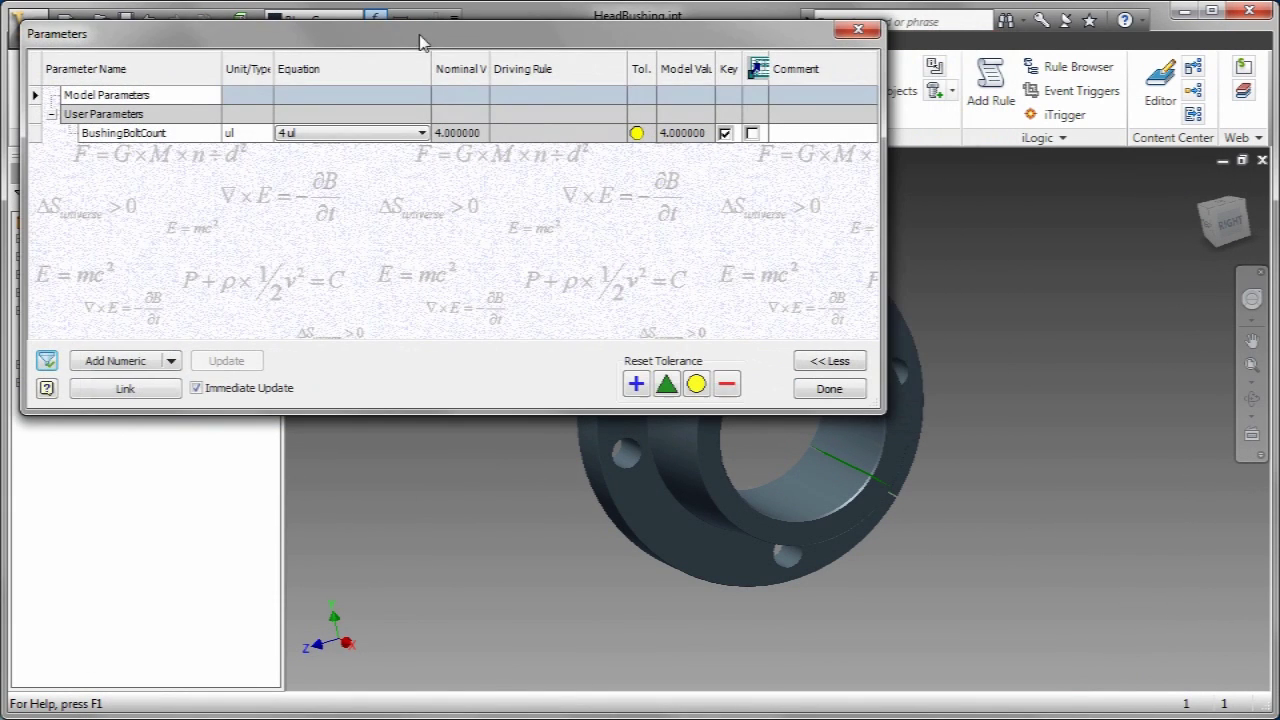
- Set BushingBoltCount to 3, then back to 4
left_click(422, 132)
left_click(288, 171)
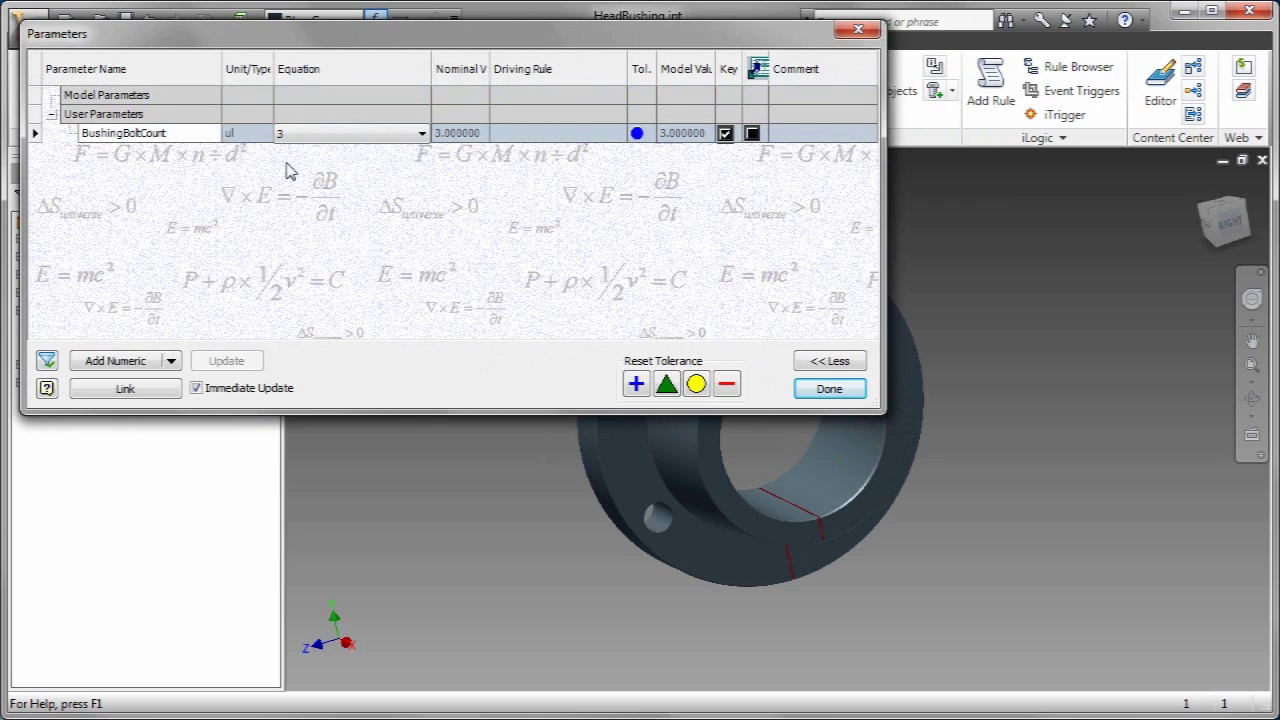
left_click(422, 132)
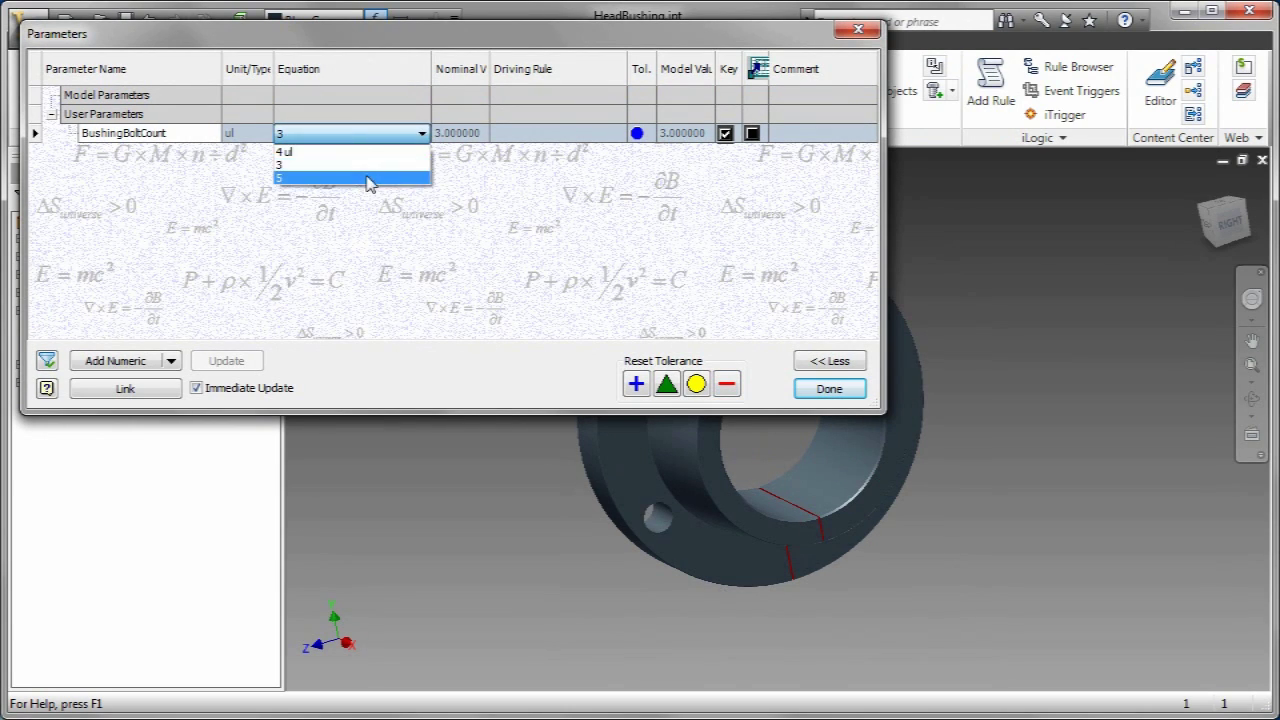
left_click(422, 132)
left_click(290, 150)
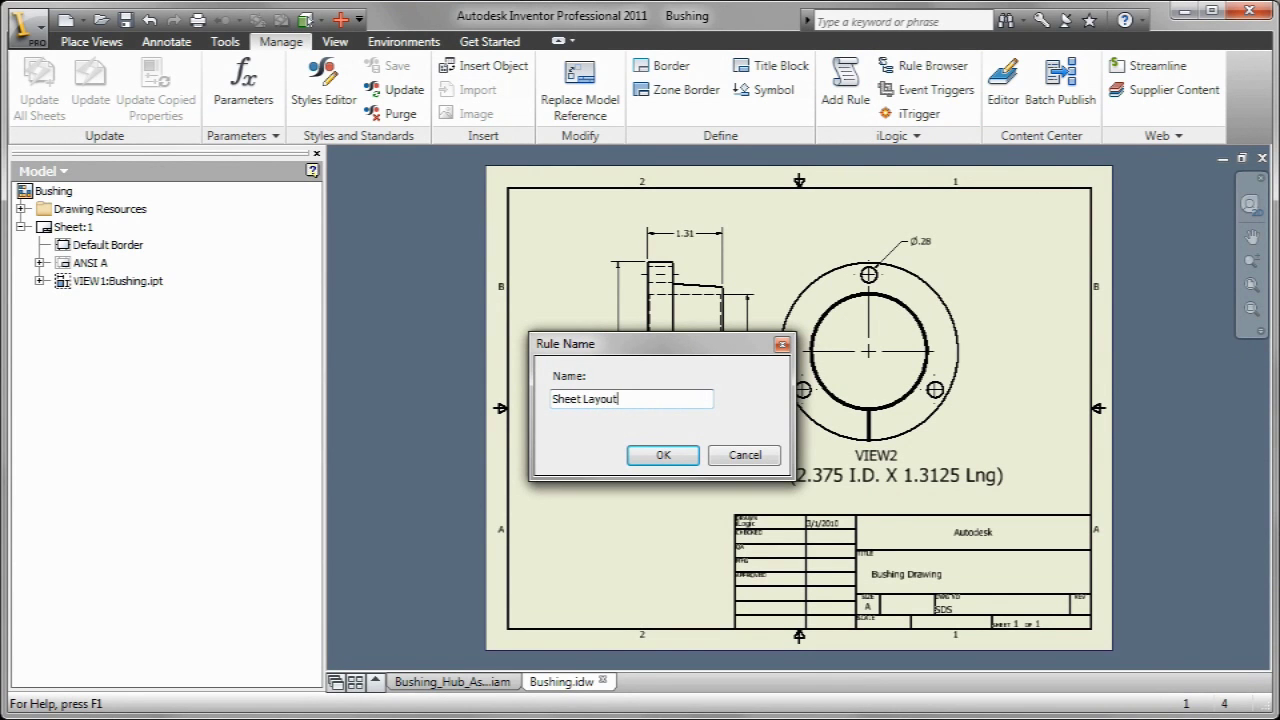
- Name the drawing rule Sheet Layout and paste the part-number code lines
left_click(663, 455)
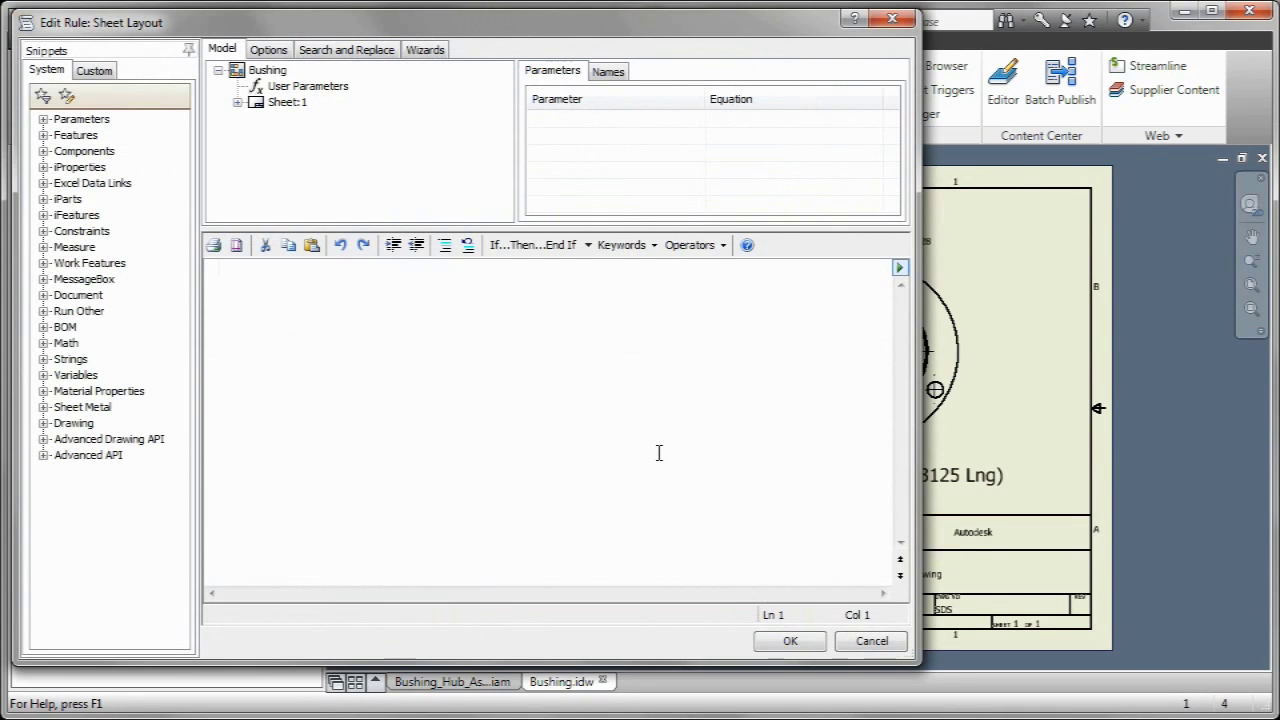
type("modelName = IO.Path.GetFileName(ThisDoc.ModelDocument.FullFileName) iProperties.Value(\"Project\", \"Part Number\") = Parameter(modelName, \"Hub_Designation\")")
key("Return")
key("Return")
- Add an If…Then block with the ZS layout code and an ElseIf with the SDS layout
left_click(492, 248)
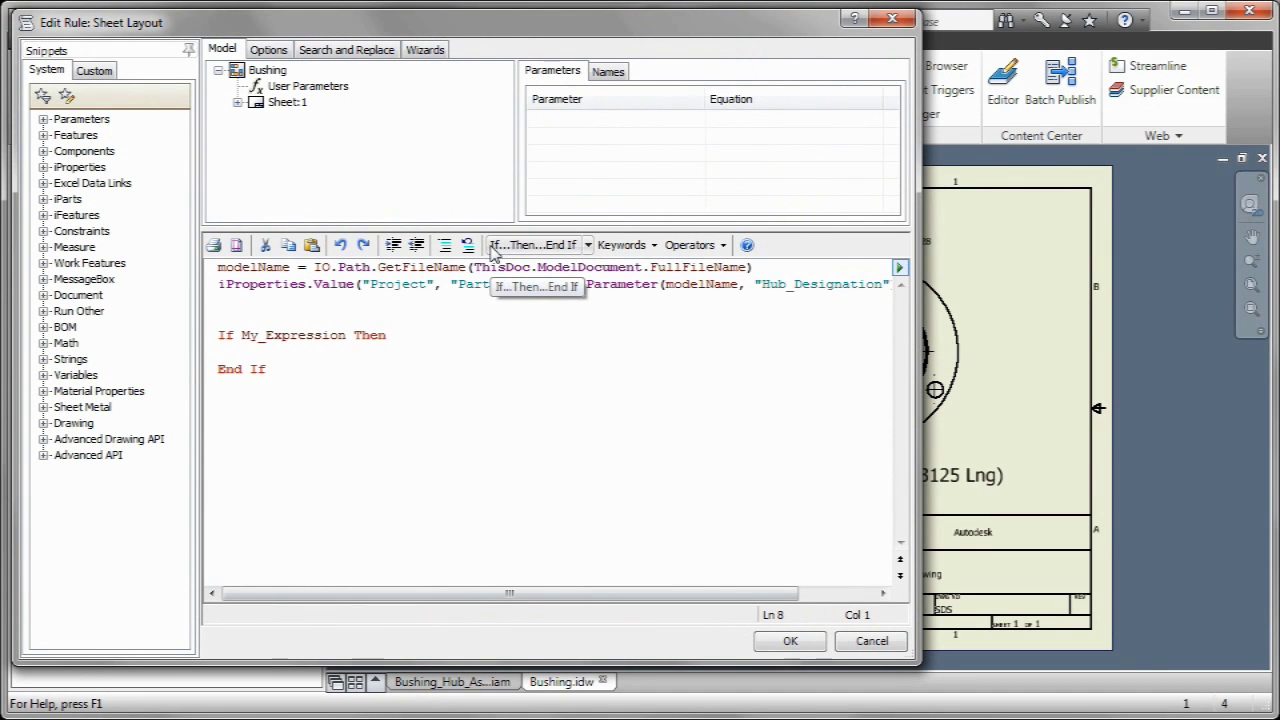
type("If Parameter(modelName, \"Hub_Designation\") = \"ZS\" Then ActiveSheet.ChangeSize(\"E\", MoveBorderItems := True) ActiveSheet.View(\"VIEW1\").SetCenter(ActiveSheet.Width/2 - 12, ActiveSheet.Height/2) ActiveSheet.View(\"VIEW2\").SpacingBetween(\"VIEW1\") = 4 ThisDrawing.Document.StylesManager.Layers(\"Orphan Geometry\").Visible = True ActiveSheet.TitleBlock = \"ANSI - Large\"")
key("Return")
left_click(588, 245)
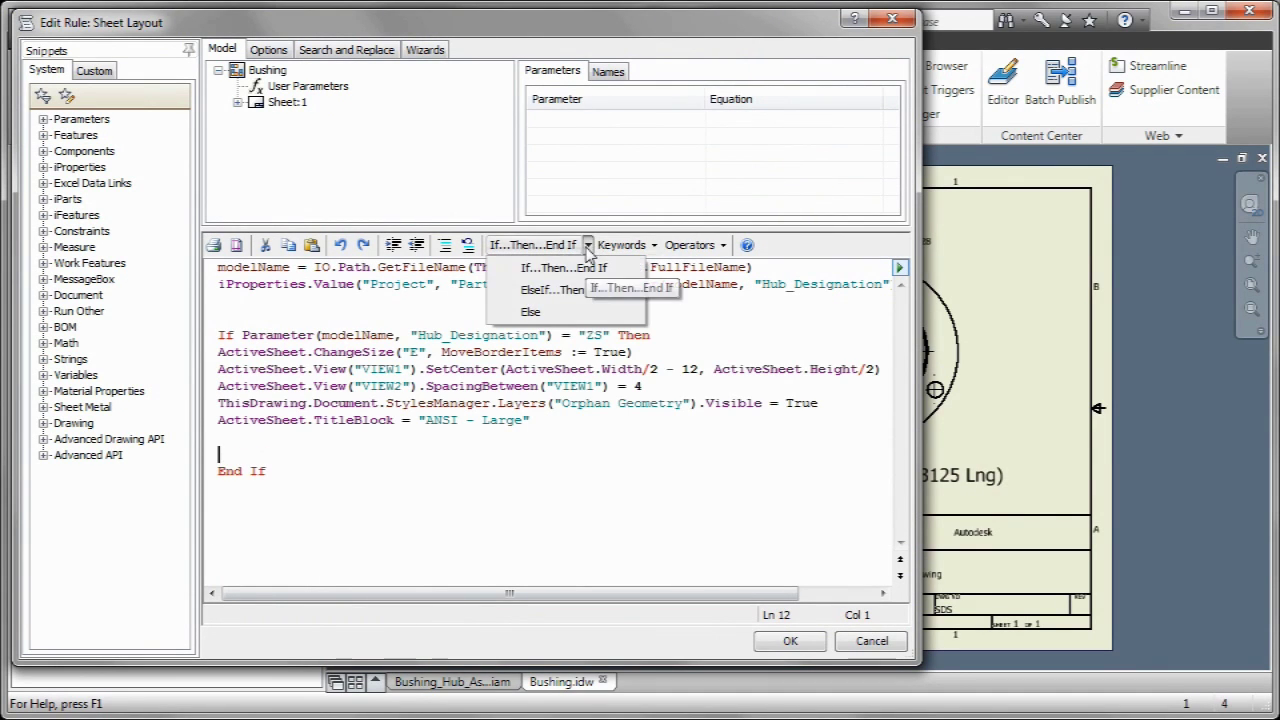
left_click(562, 291)
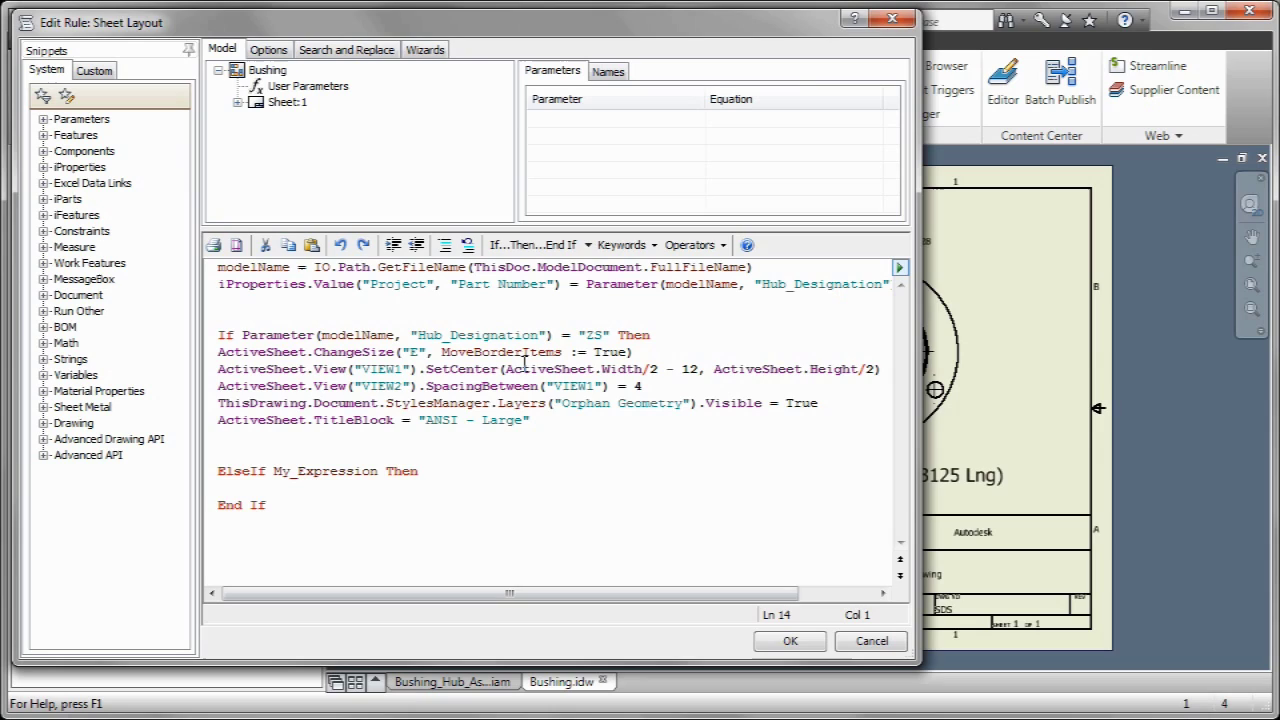
key("ctrl+v")
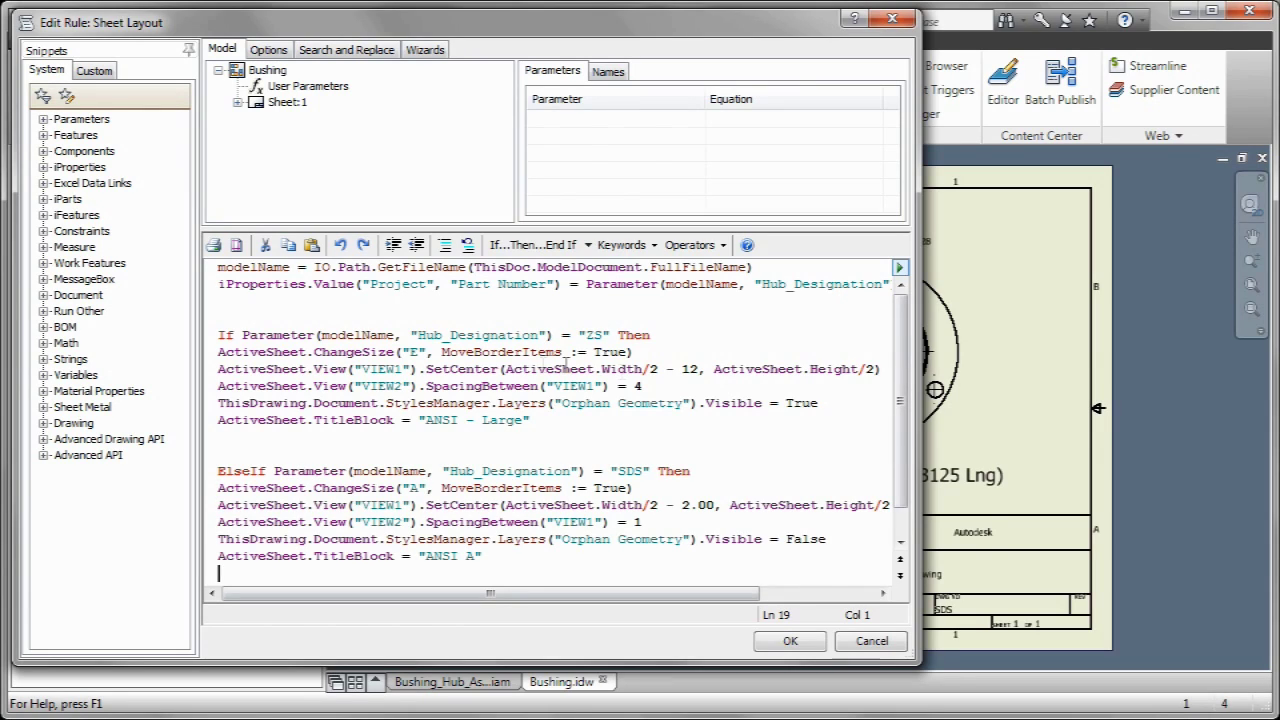
- In Bushing_Hub_Assembly, switch Hub_Designation to ZS
left_click(791, 643)
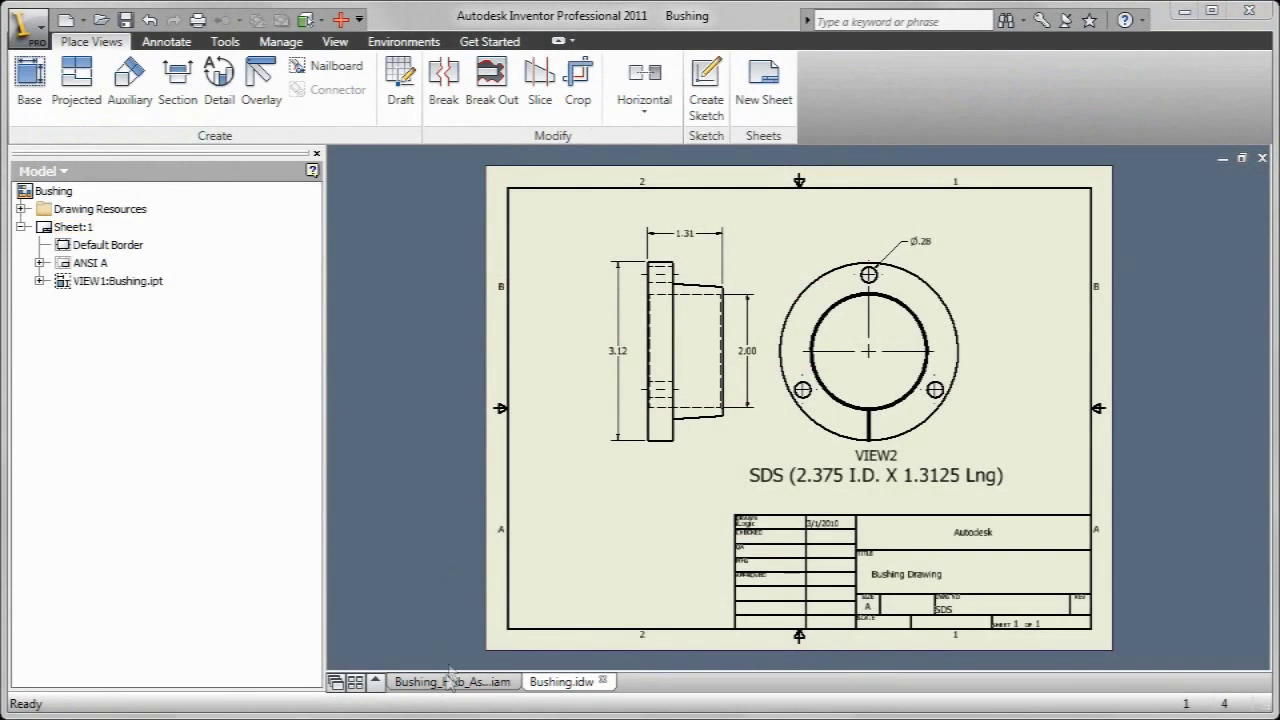
left_click(447, 682)
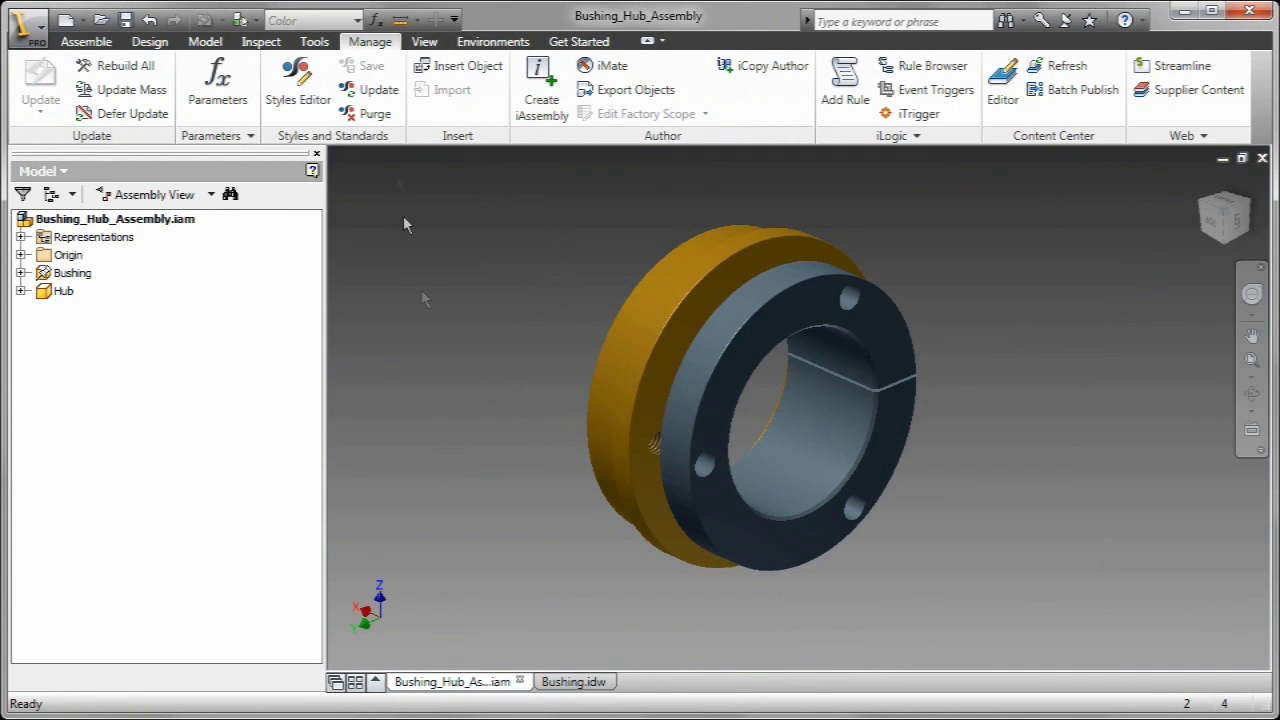
left_click(377, 21)
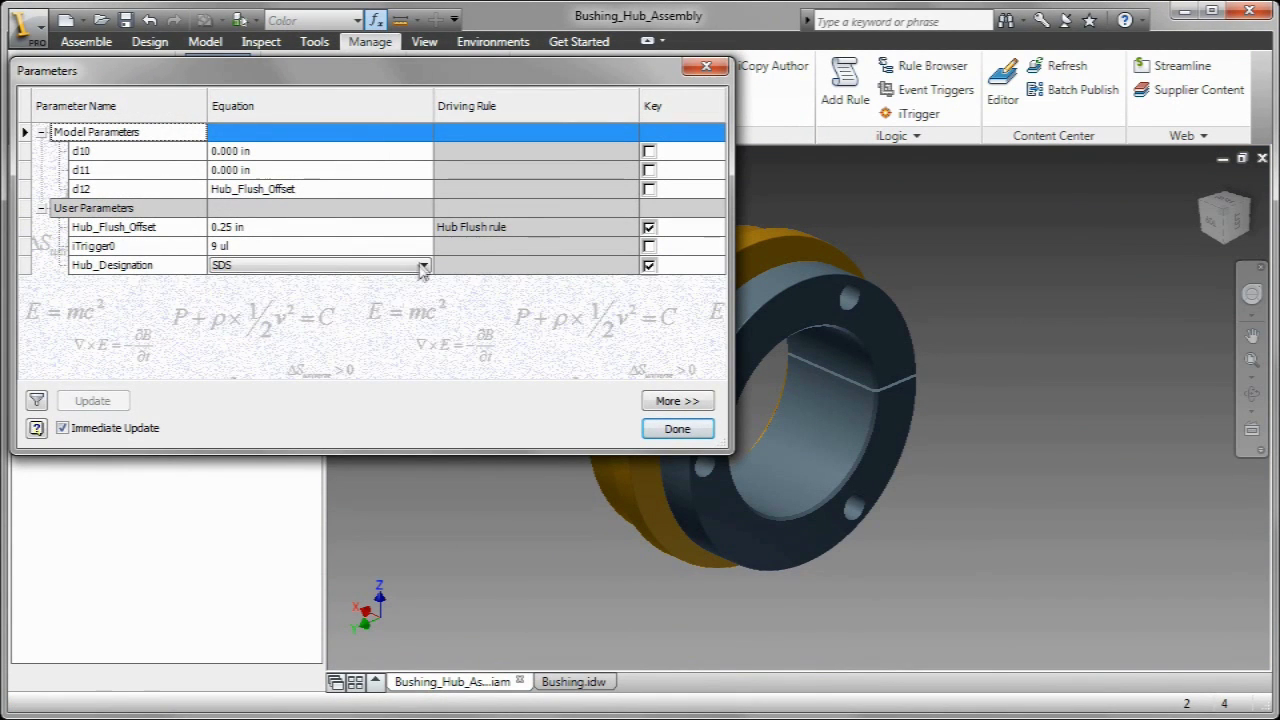
left_click(423, 266)
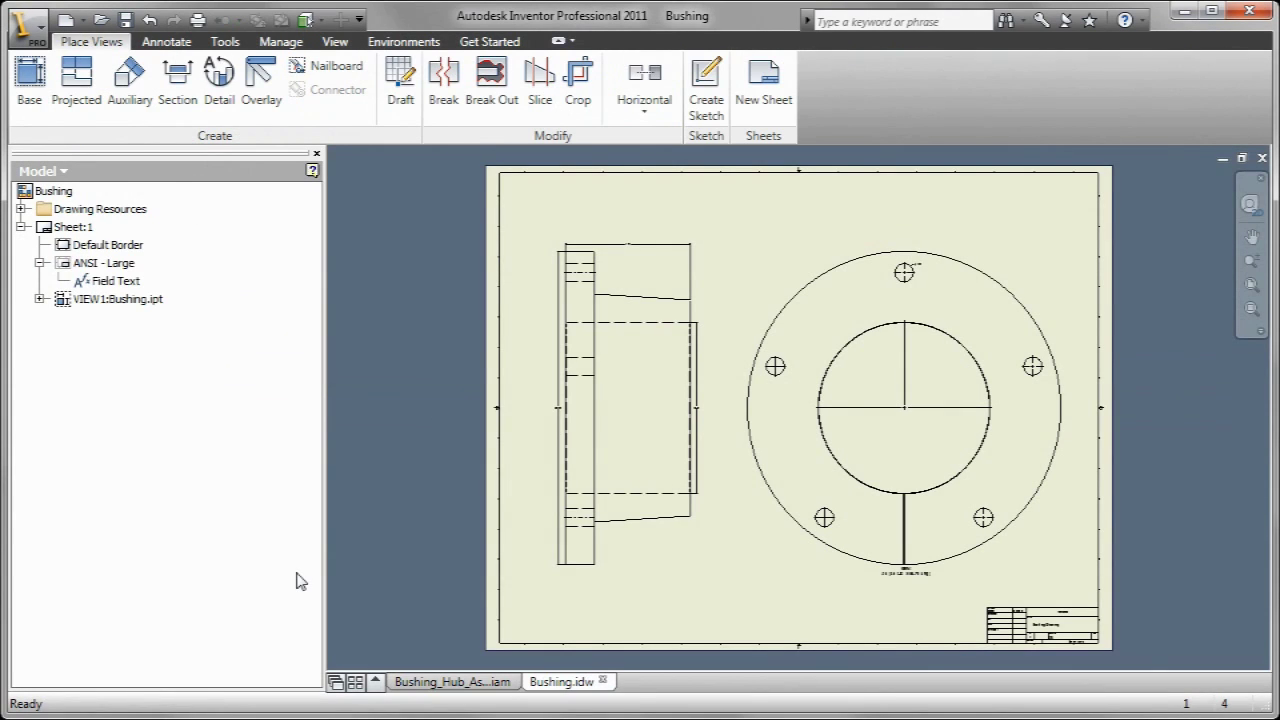
- Set Hub_Designation back to SDS and review the Bushing drawing
left_click(440, 681)
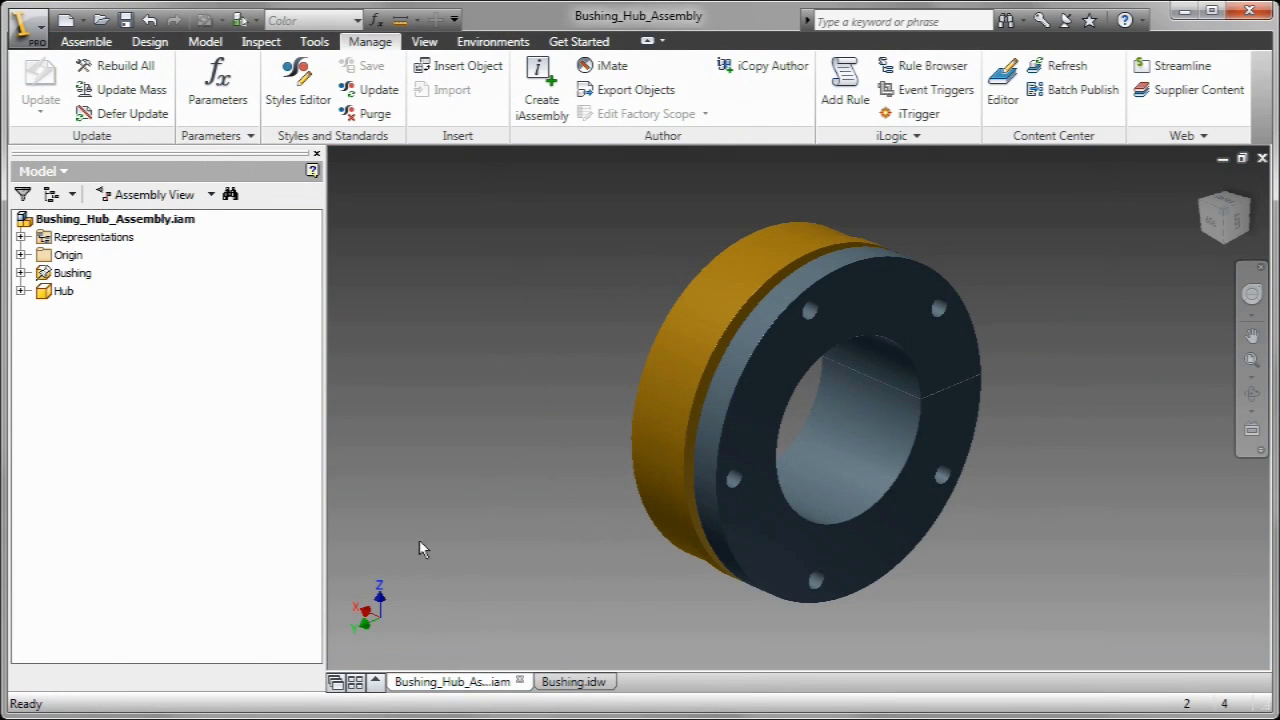
left_click(376, 20)
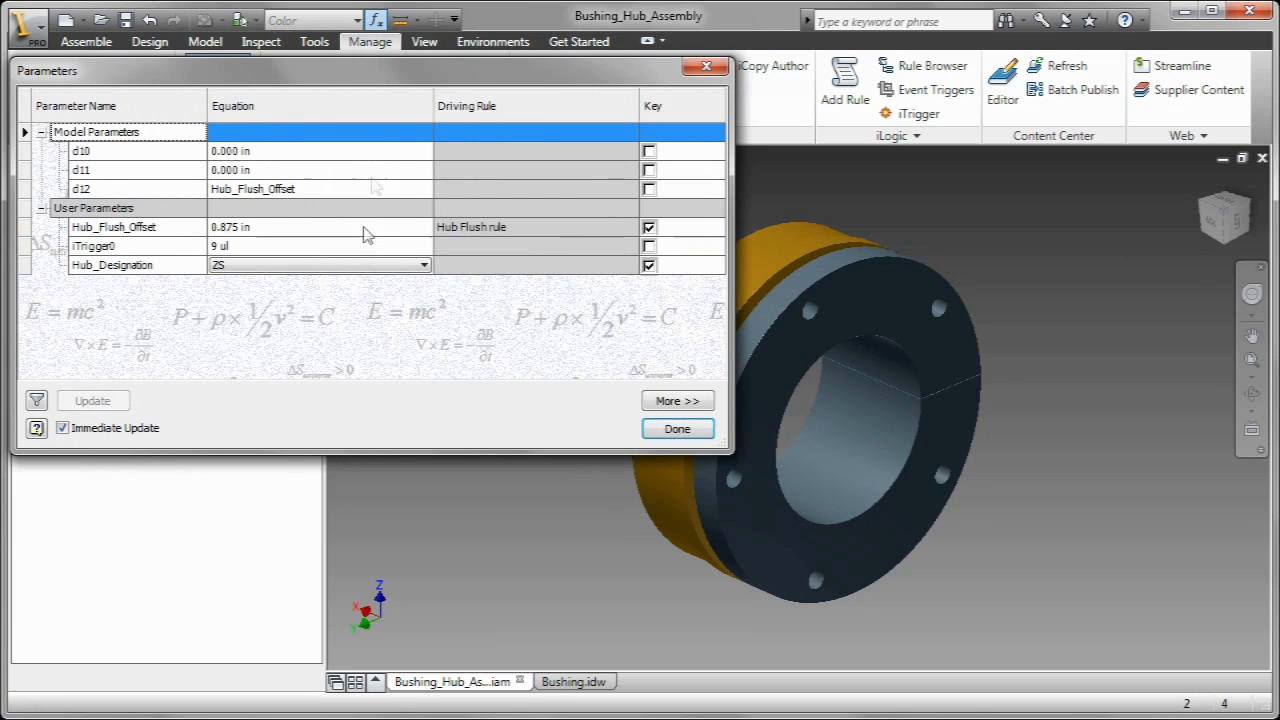
left_click(424, 266)
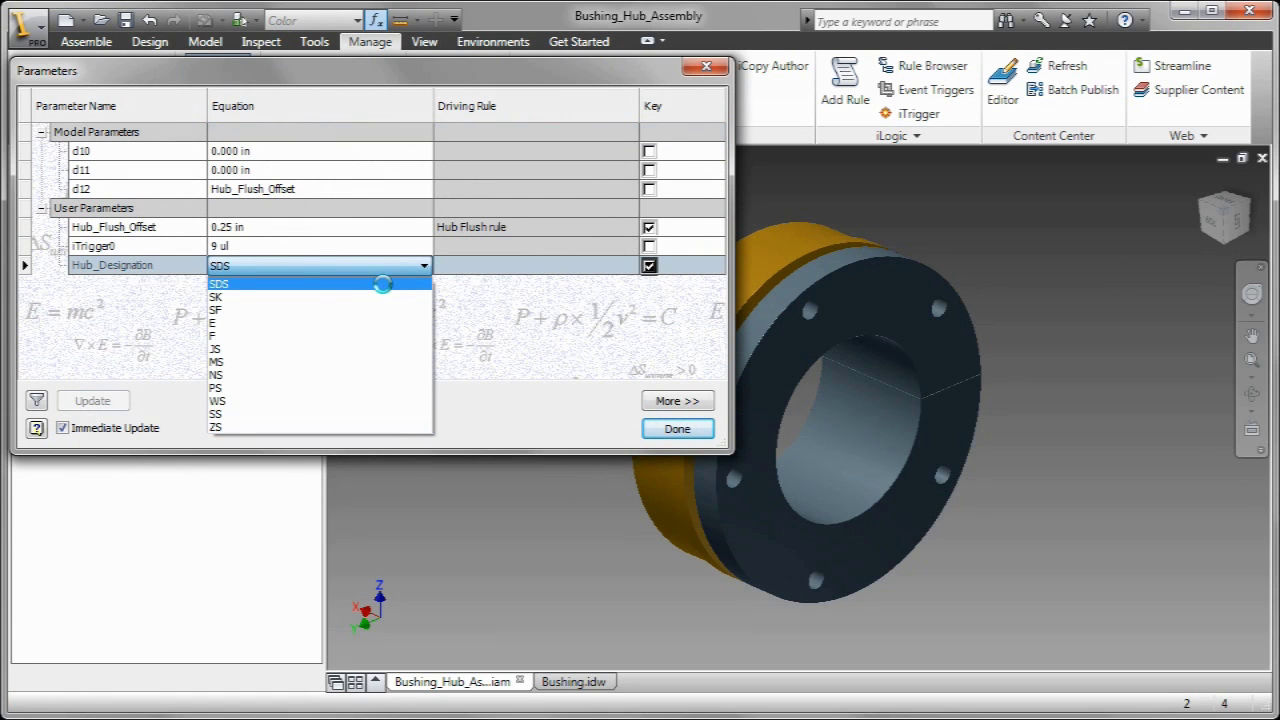
left_click(677, 429)
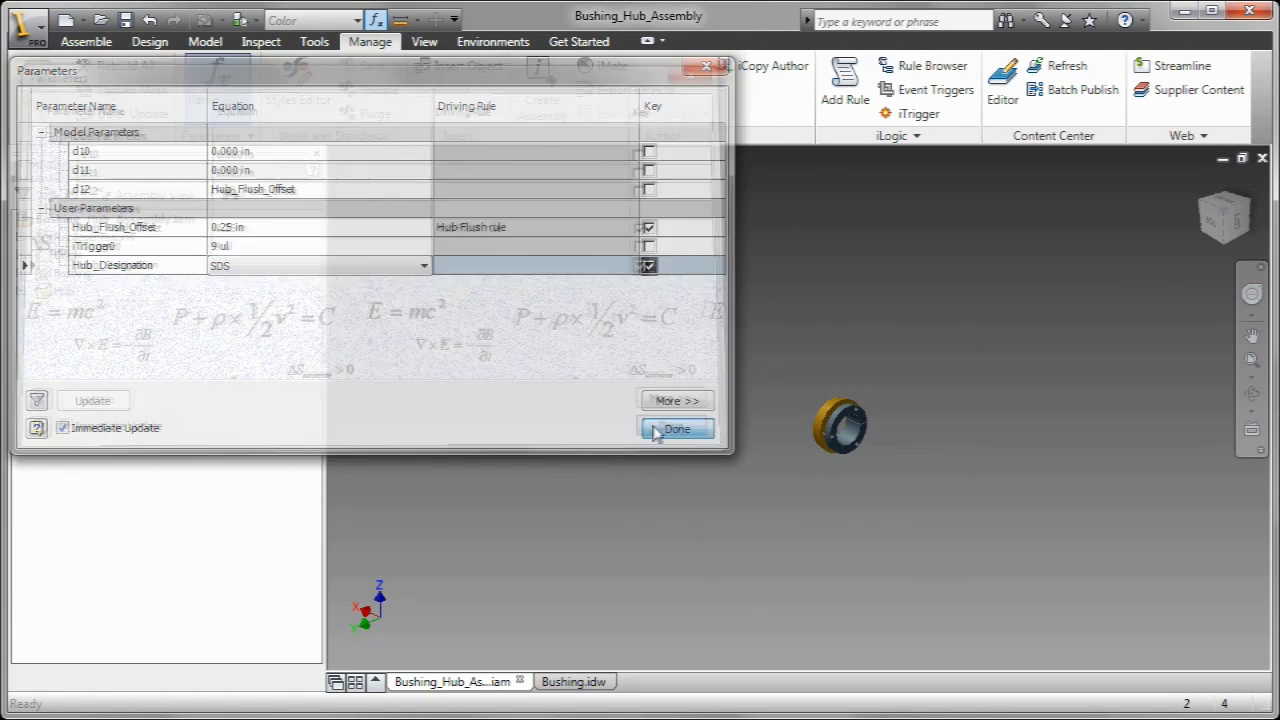
left_click(573, 681)
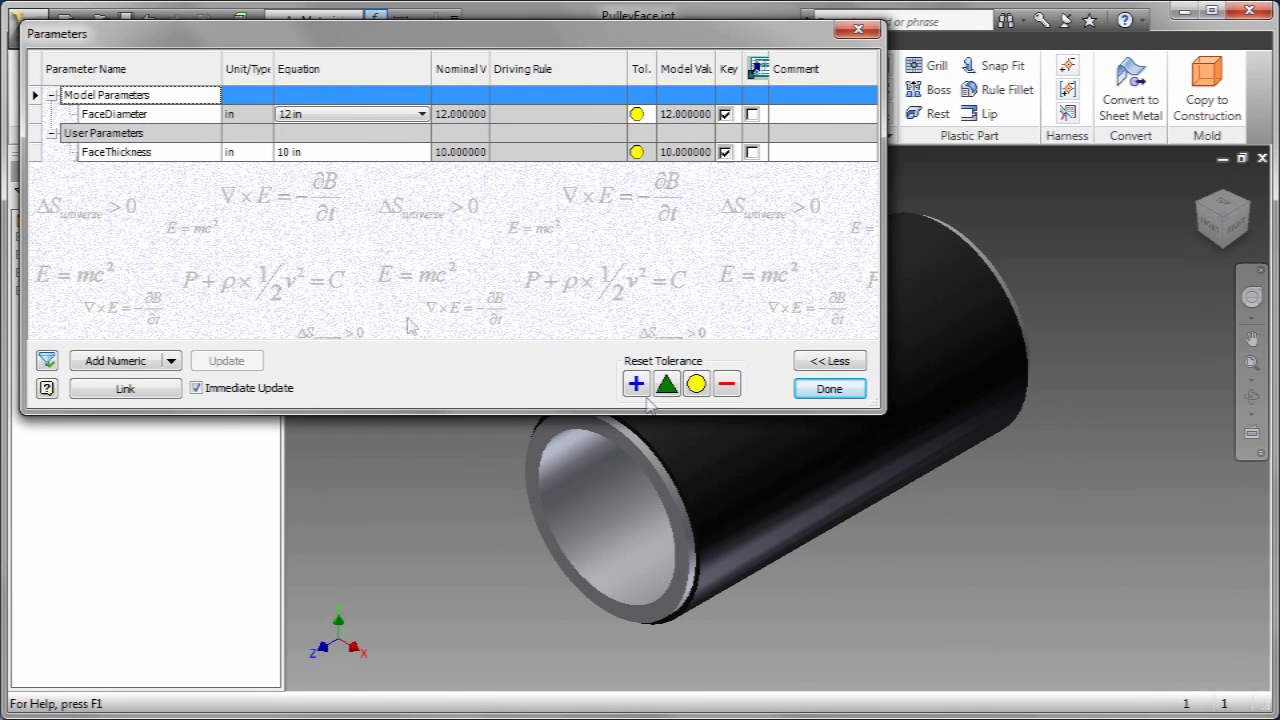
- Create a Thickness rule on PulleyFace containing the Thickness Demo Select Case snippet
left_click(828, 389)
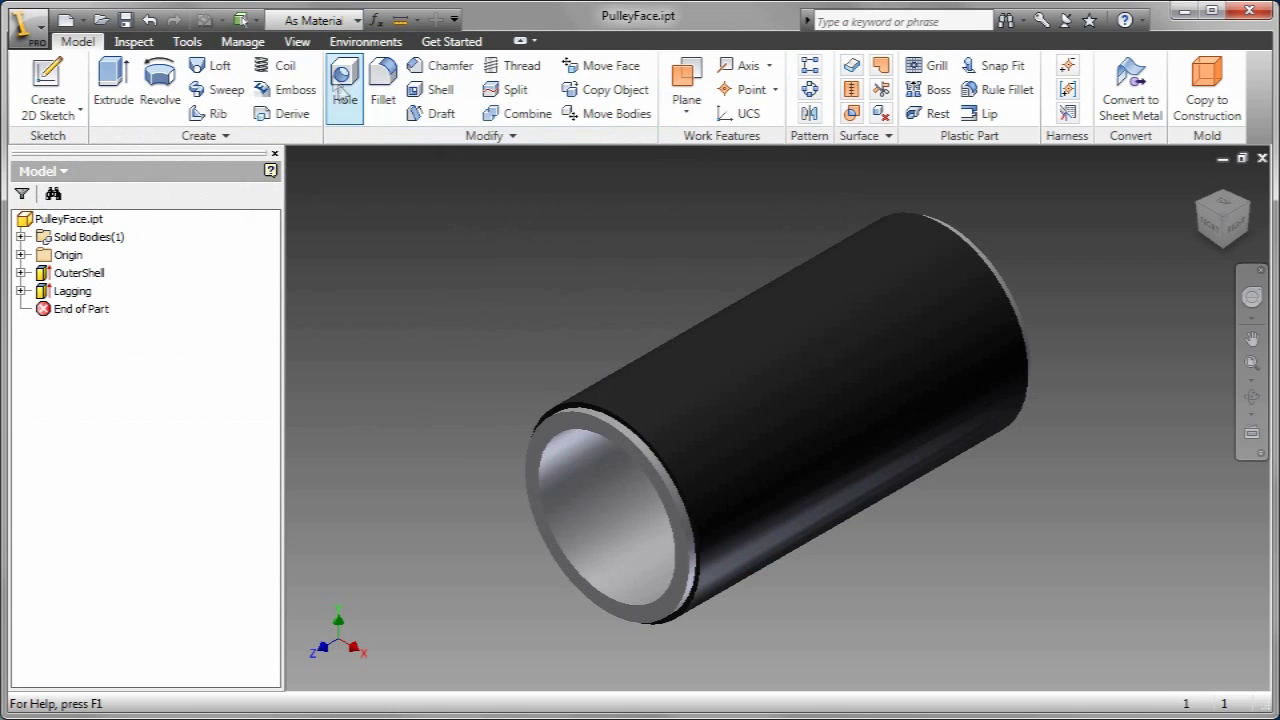
left_click(243, 41)
left_click(990, 92)
type("Thickness")
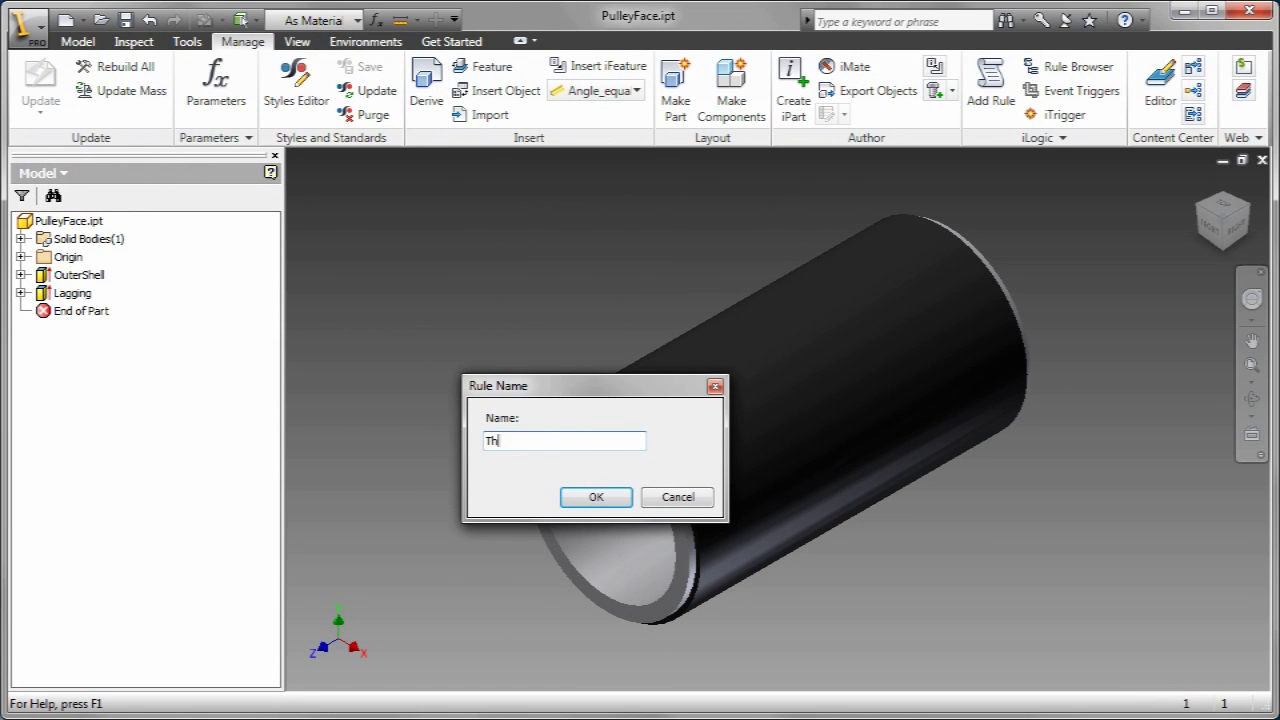
left_click(590, 495)
left_click(112, 131)
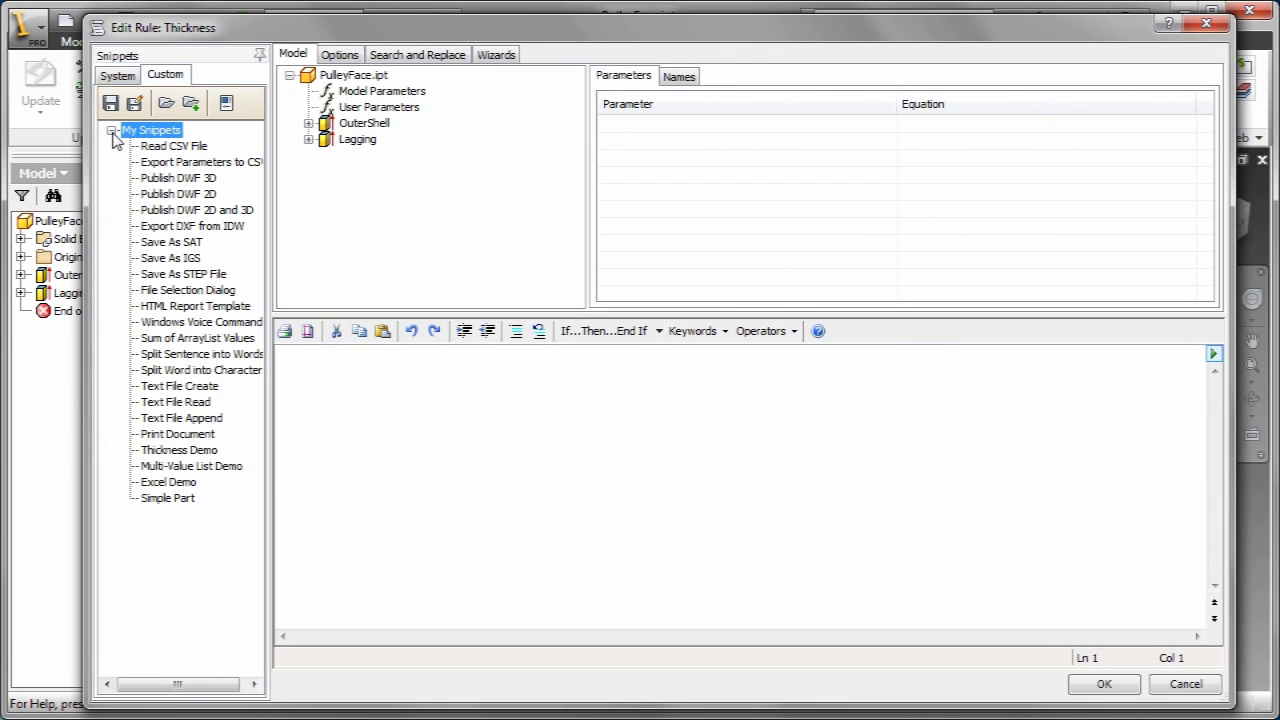
double_click(165, 450)
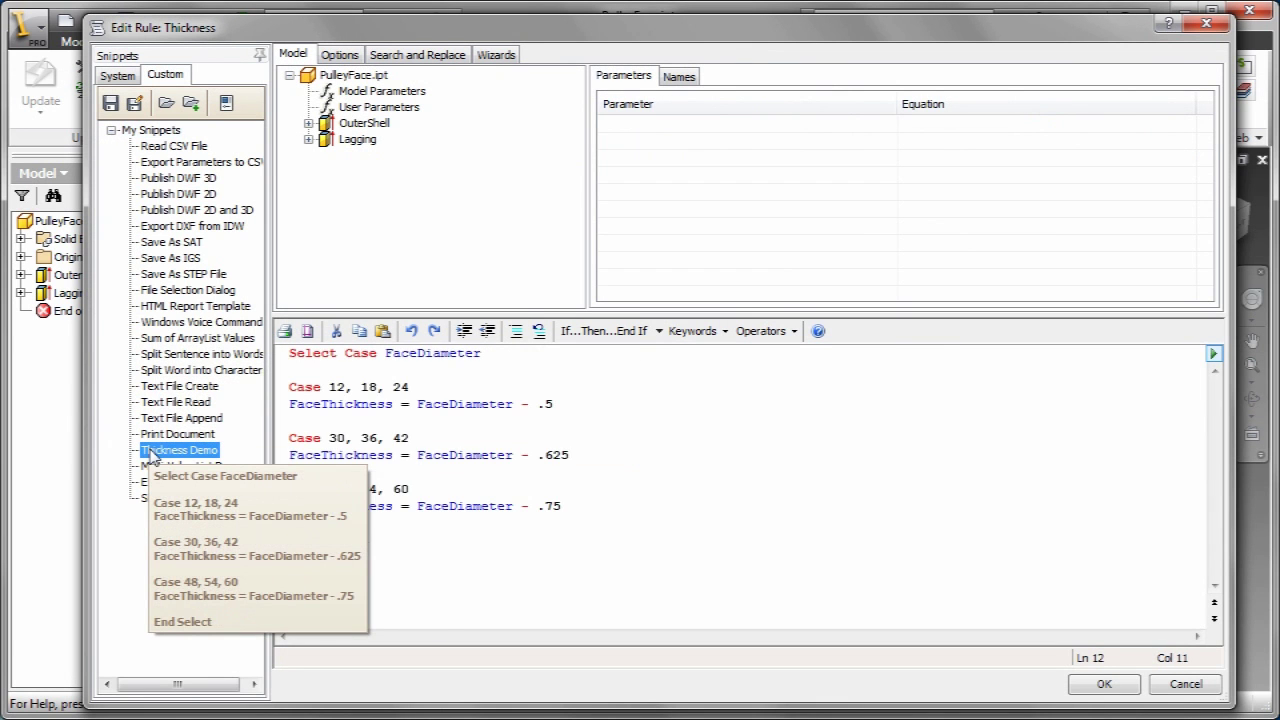
- Save the Thickness rule, then set FaceDiameter to 18 and then 30
left_click(1104, 686)
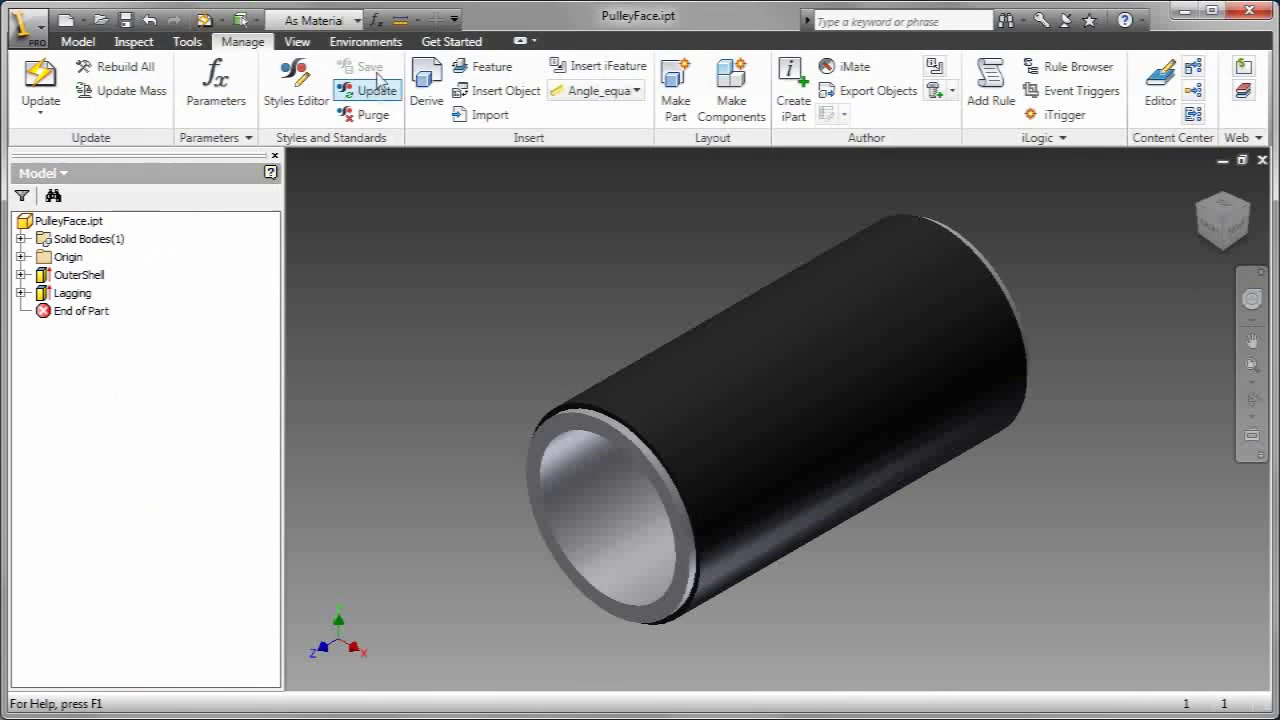
left_click(374, 19)
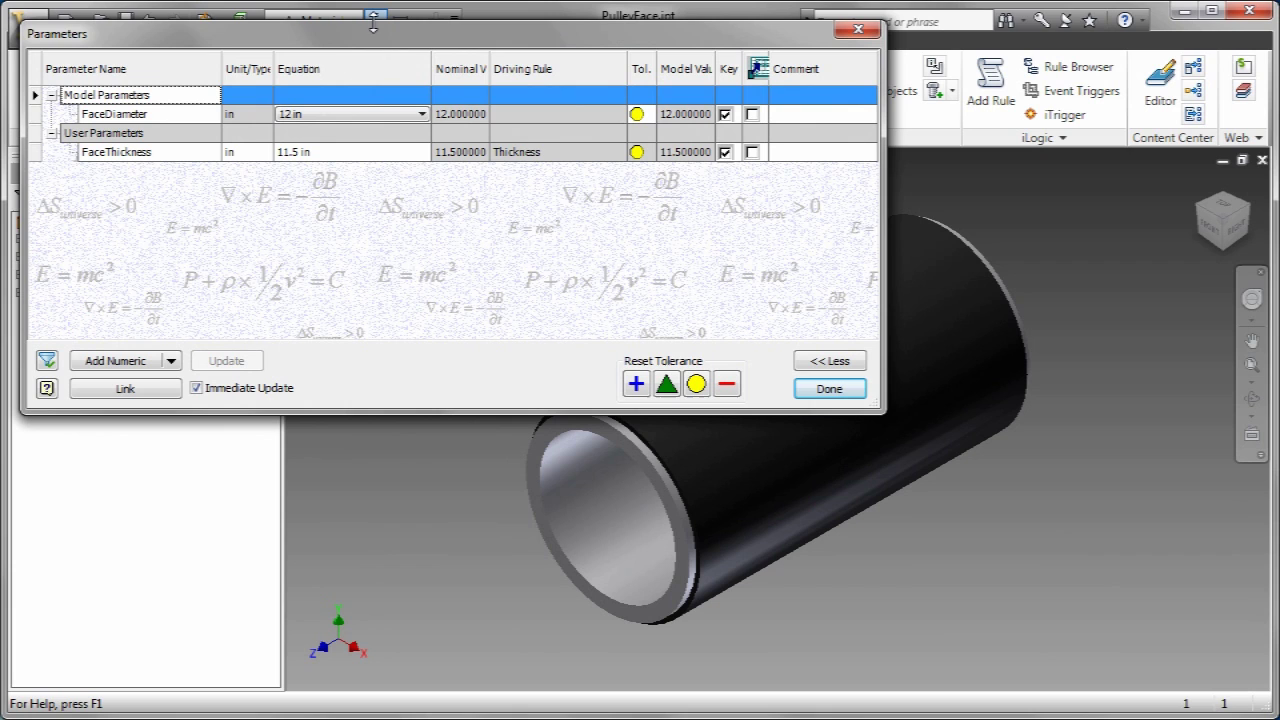
left_click(422, 114)
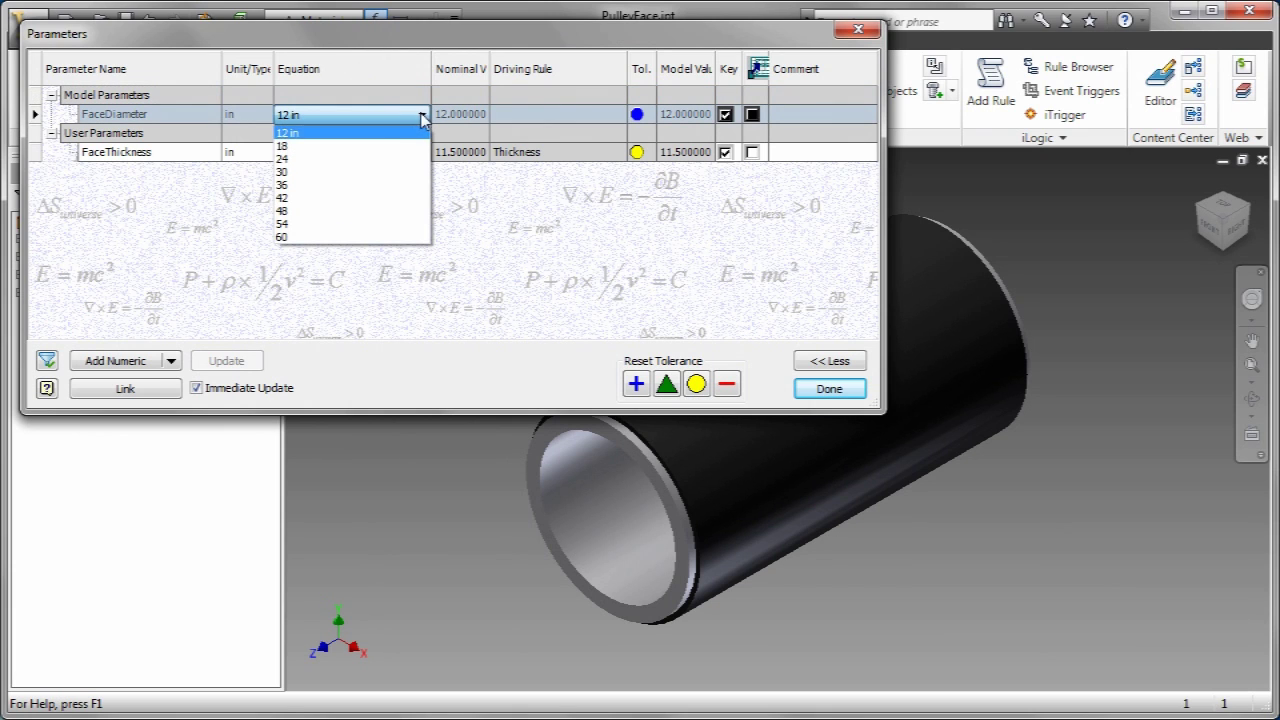
left_click(393, 149)
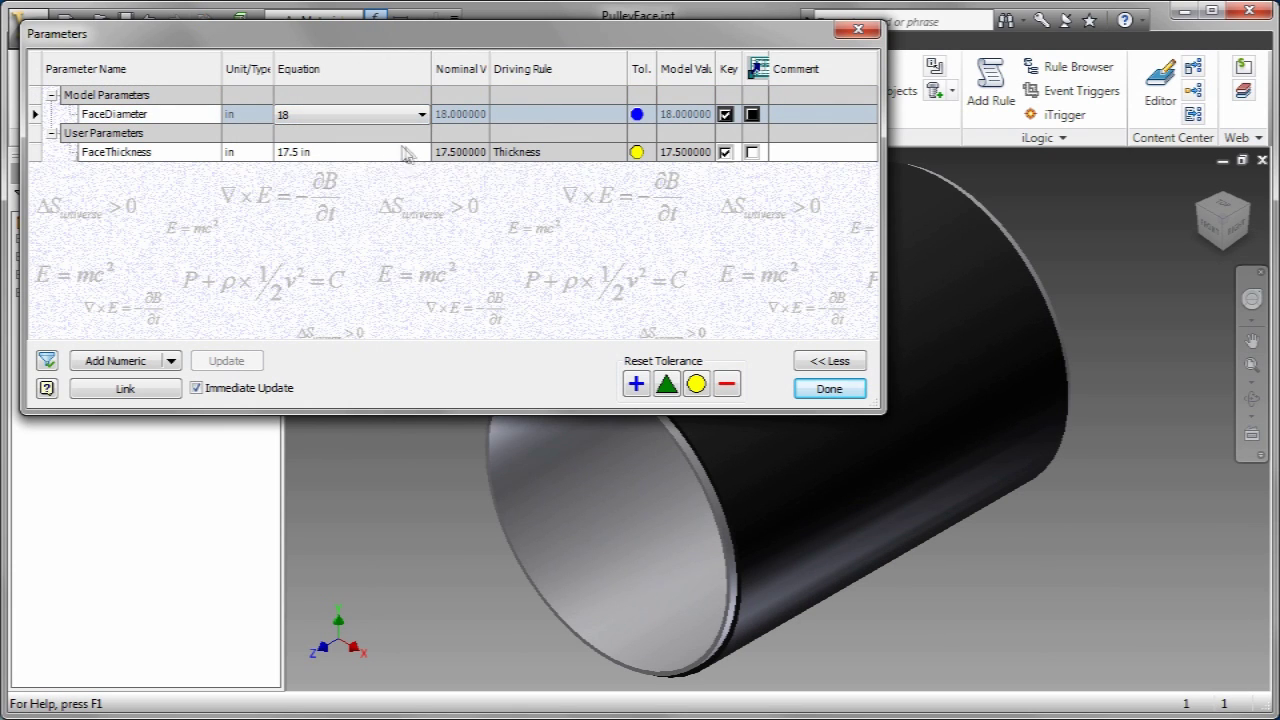
left_click(422, 114)
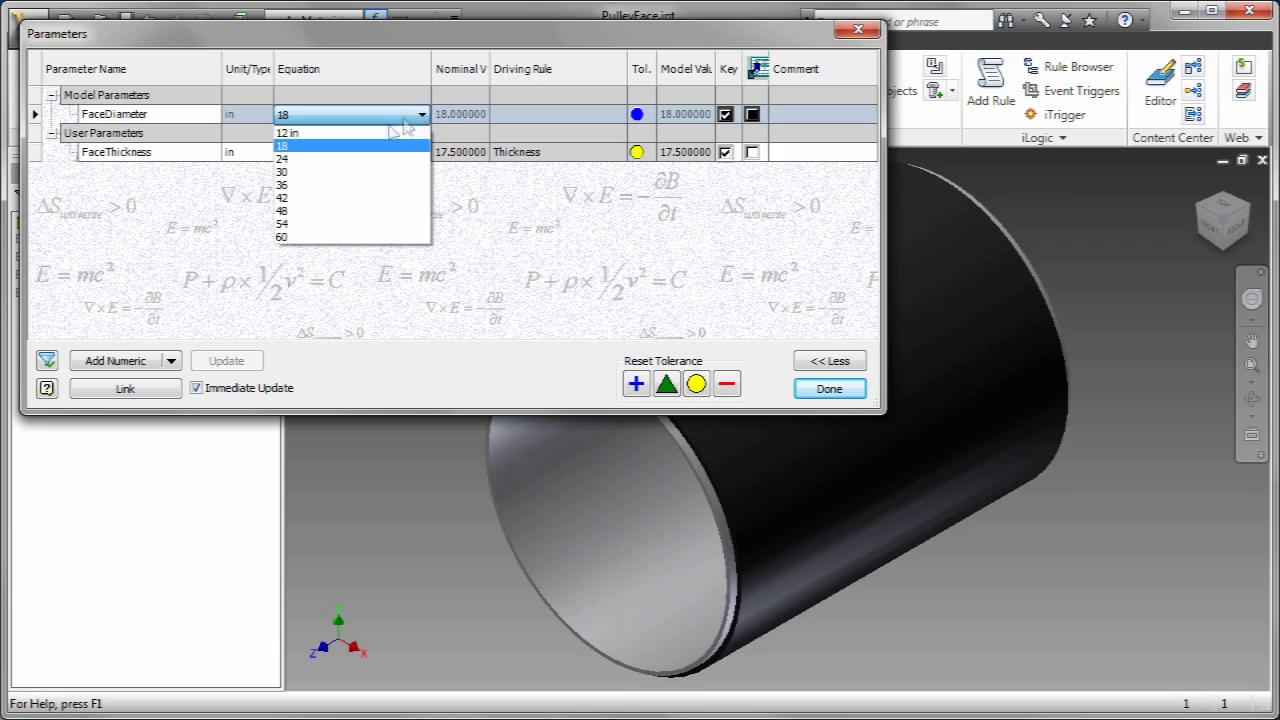
left_click(360, 172)
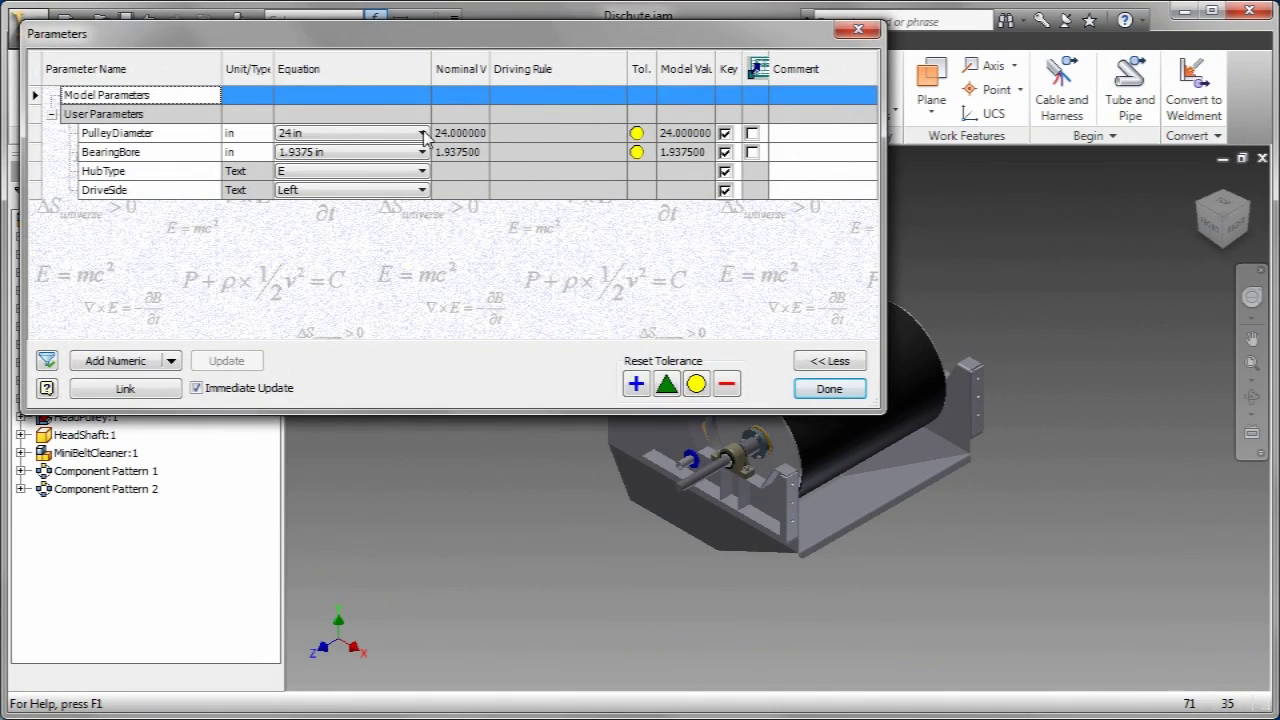
left_click(422, 133)
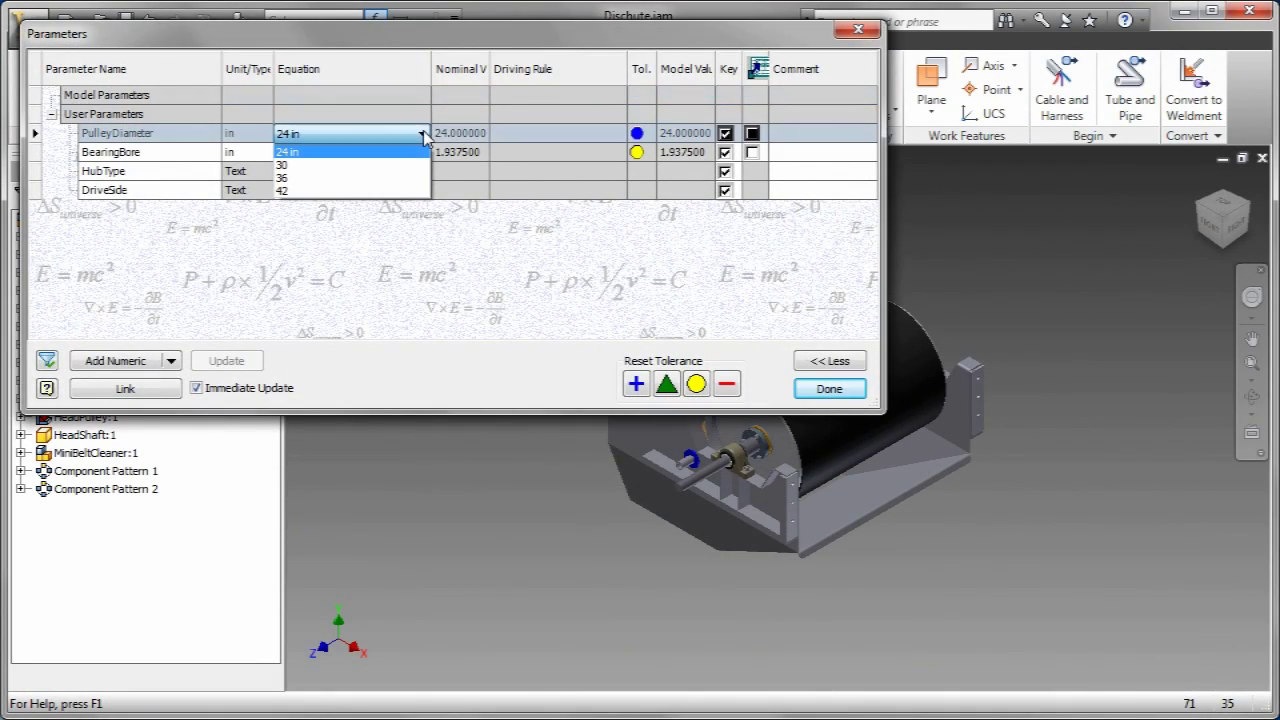
left_click(422, 137)
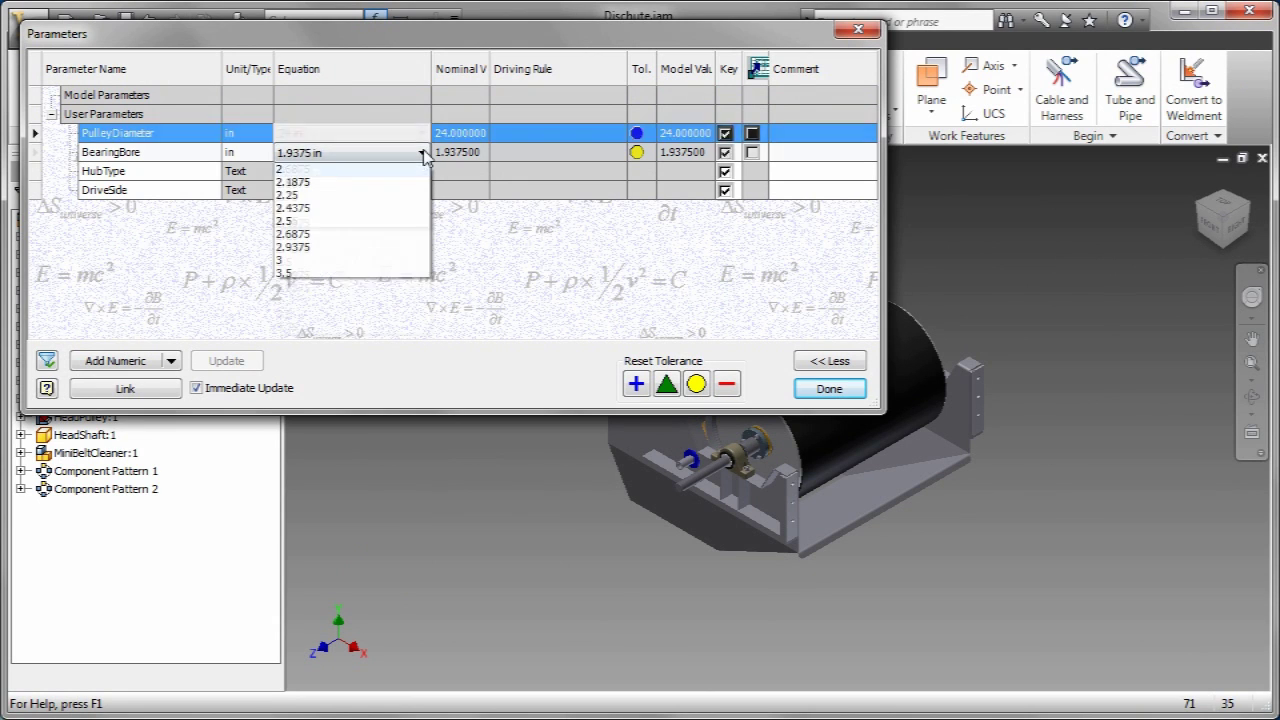
left_click(424, 155)
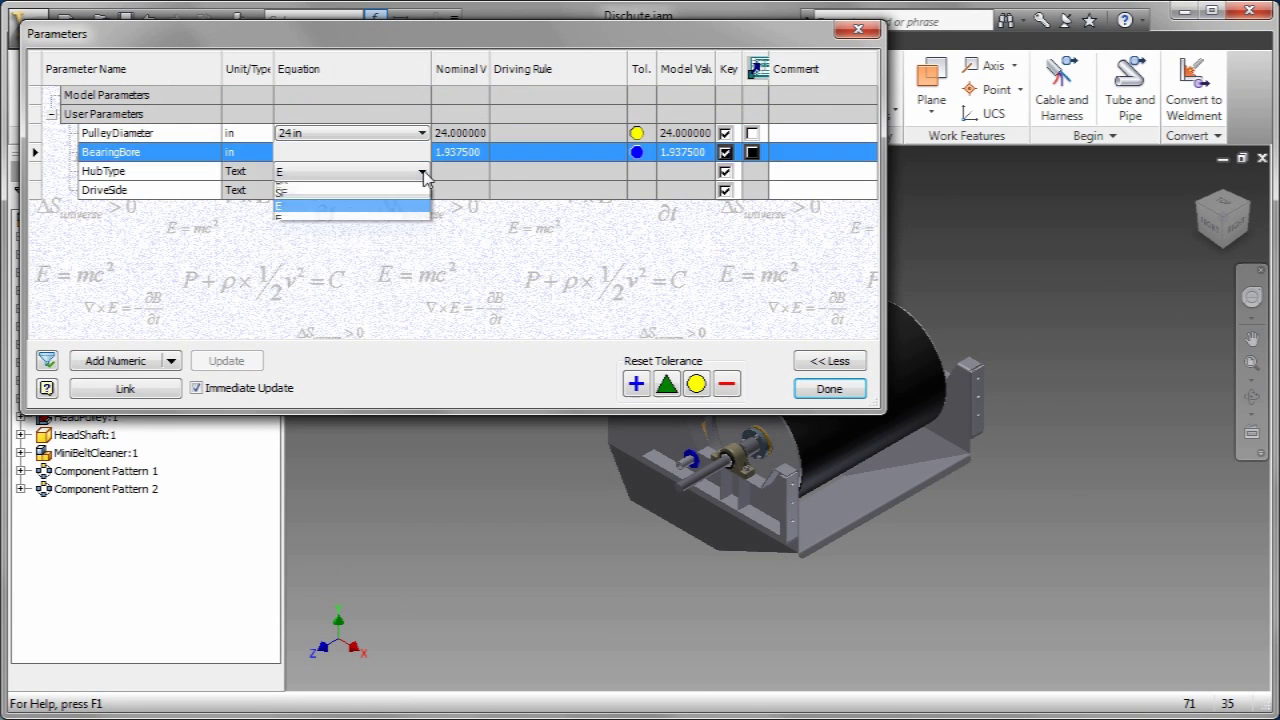
left_click(535, 266)
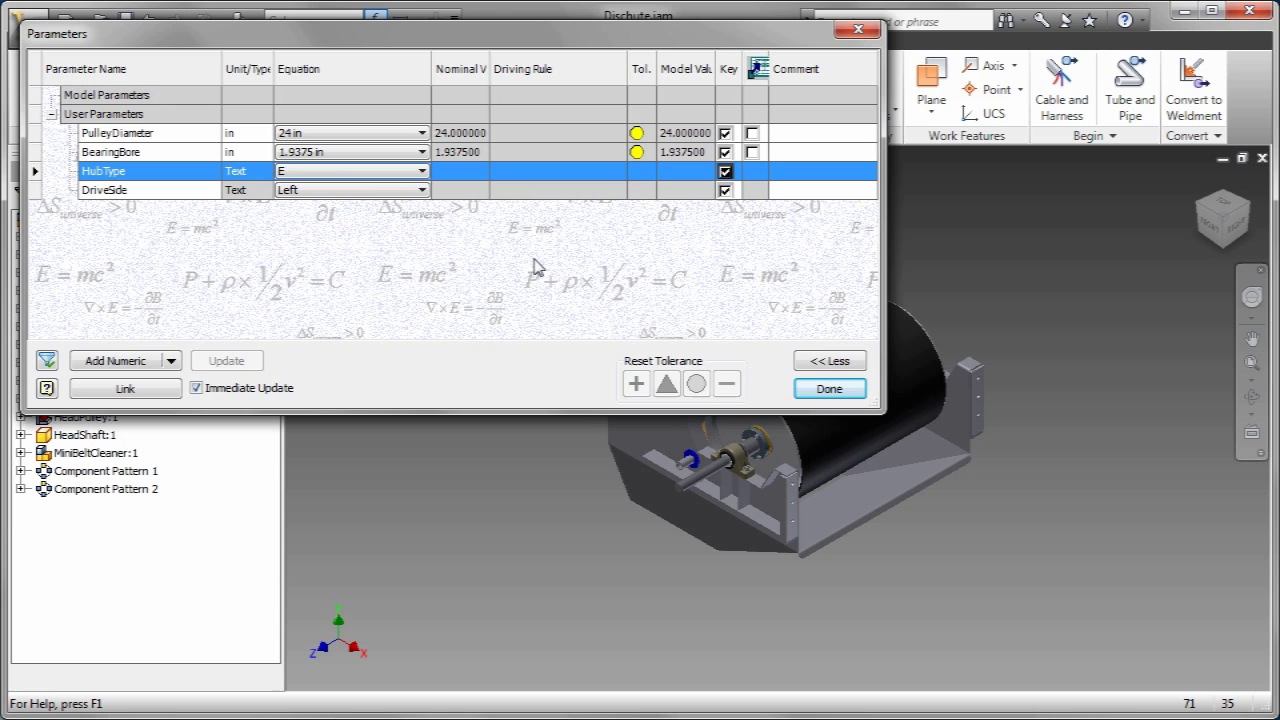
left_click(822, 389)
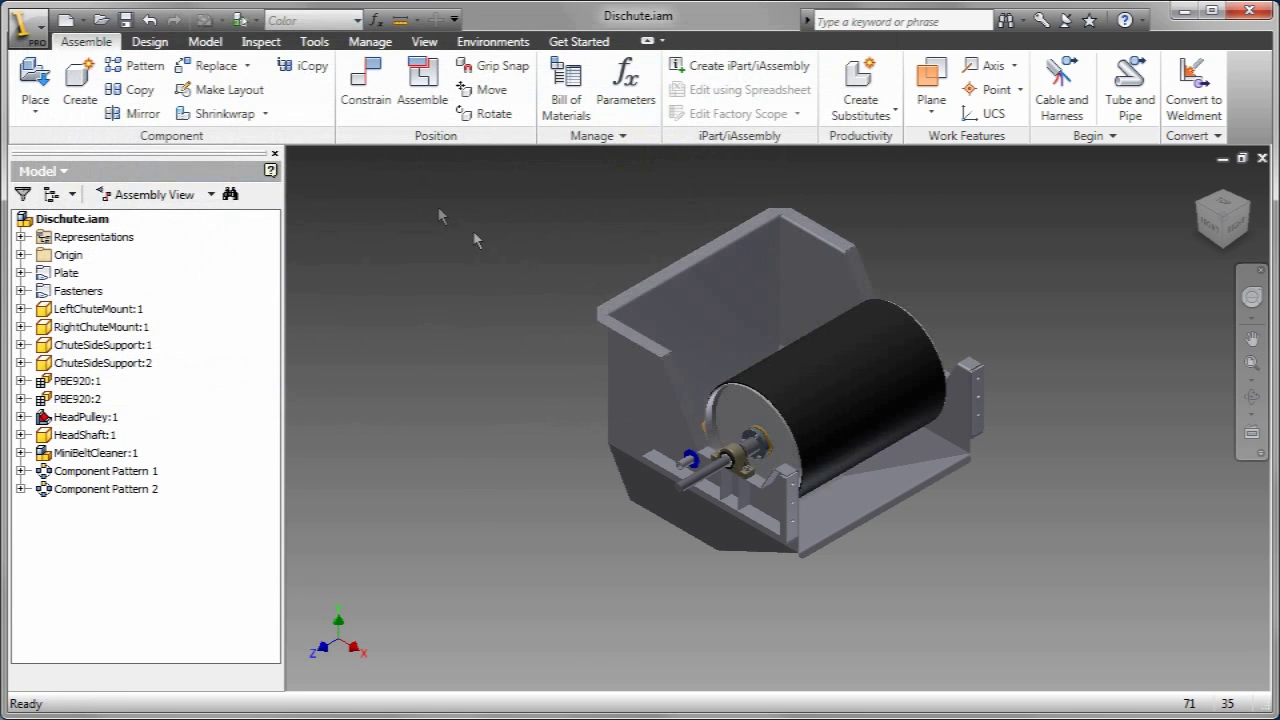
- Create the Hub Type MultiValue rule from the Multi-Value List Demo snippet and save it
left_click(368, 44)
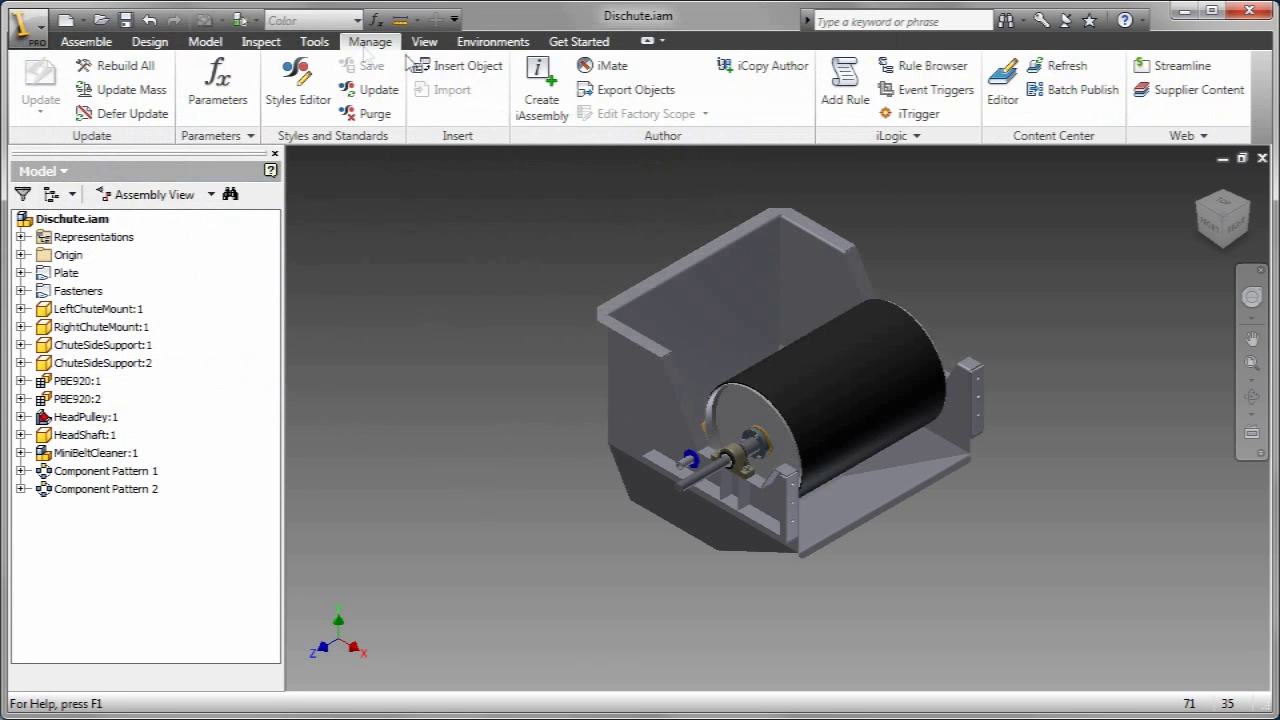
left_click(845, 85)
type("Hub Type MultiValue")
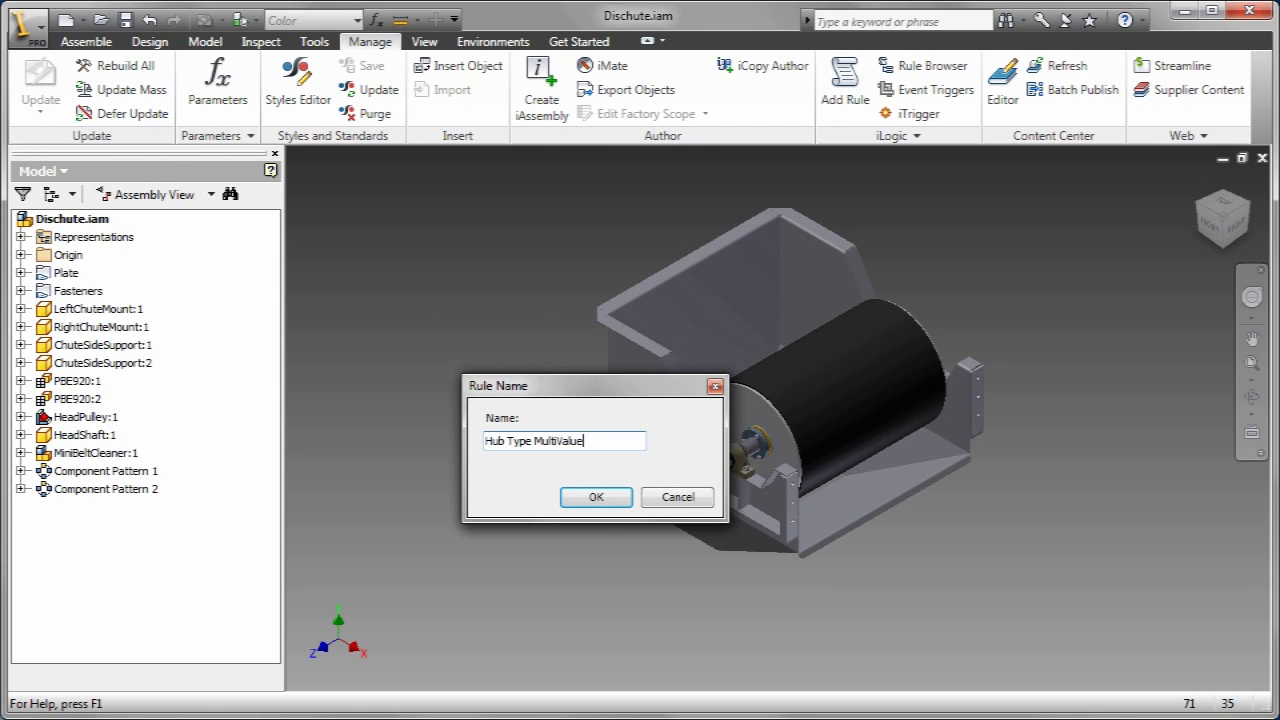
left_click(596, 496)
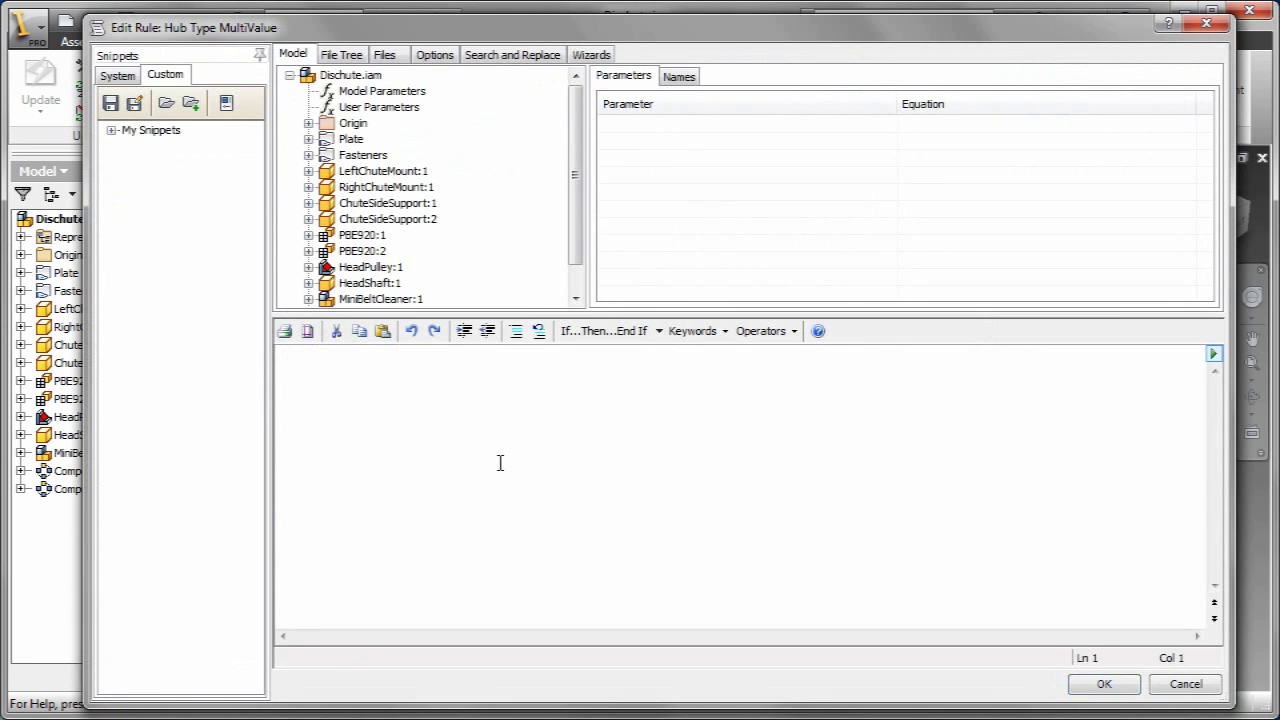
left_click(125, 80)
left_click(163, 76)
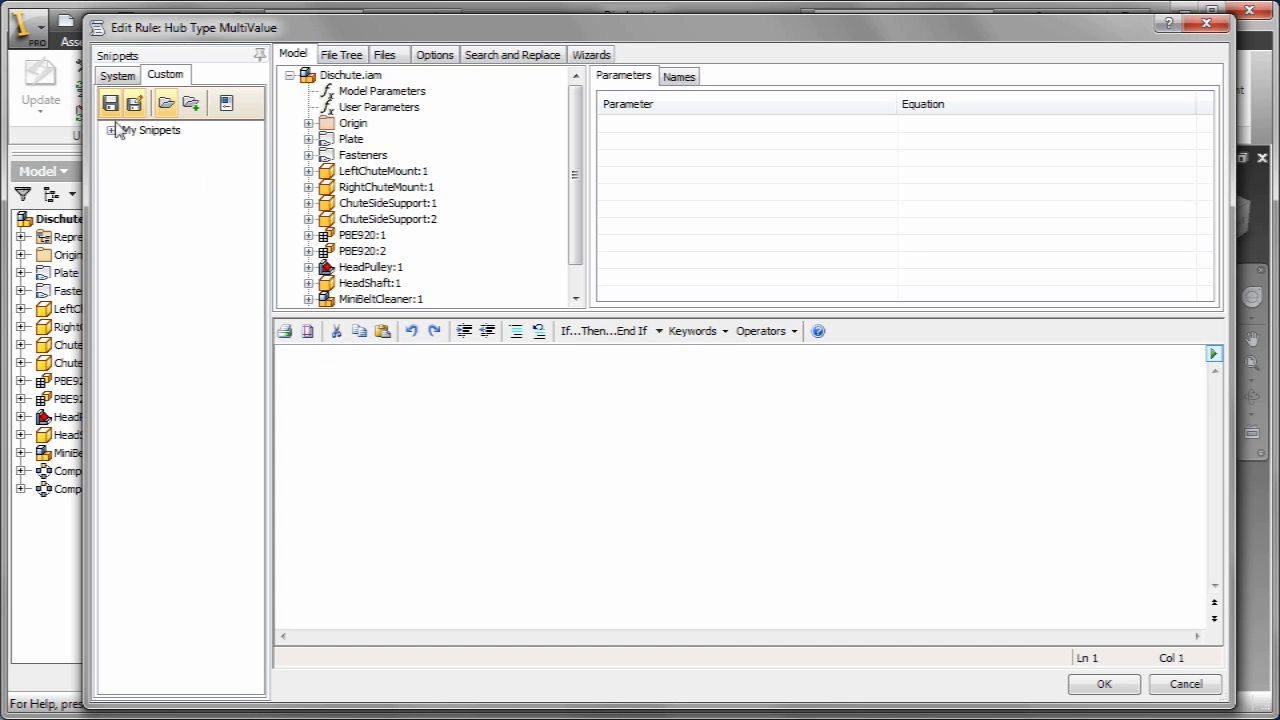
left_click(111, 131)
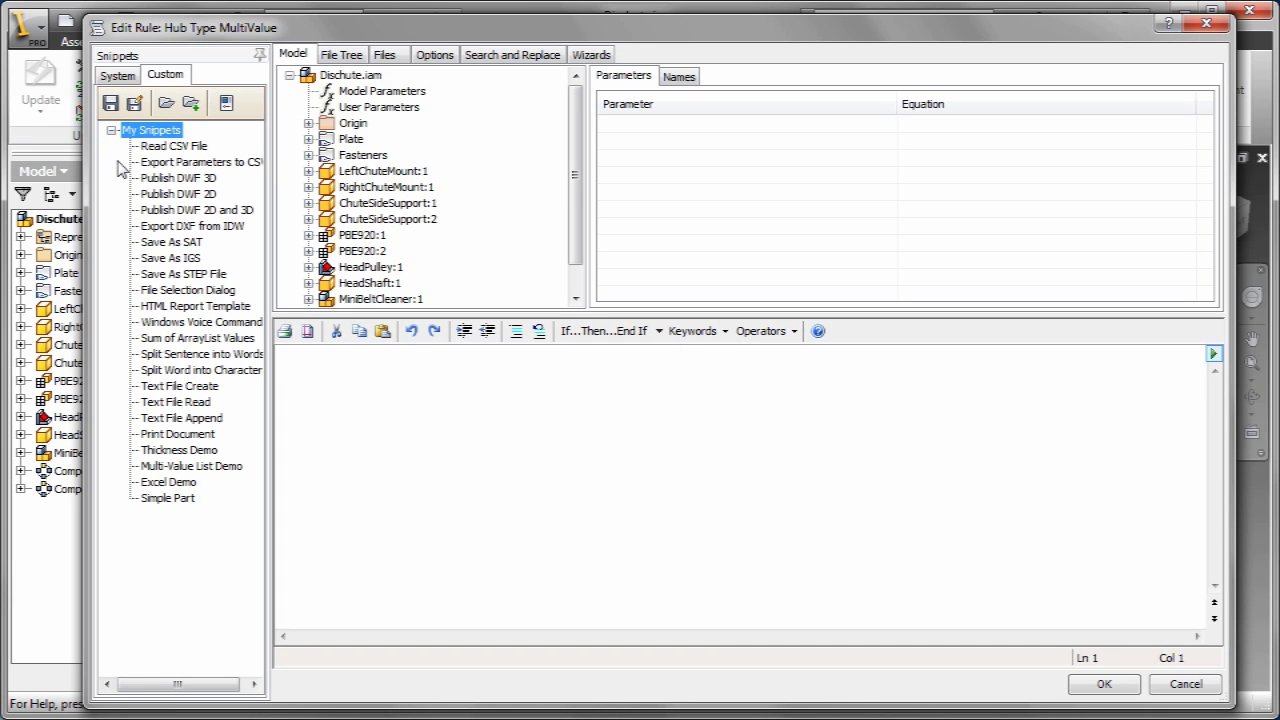
double_click(168, 467)
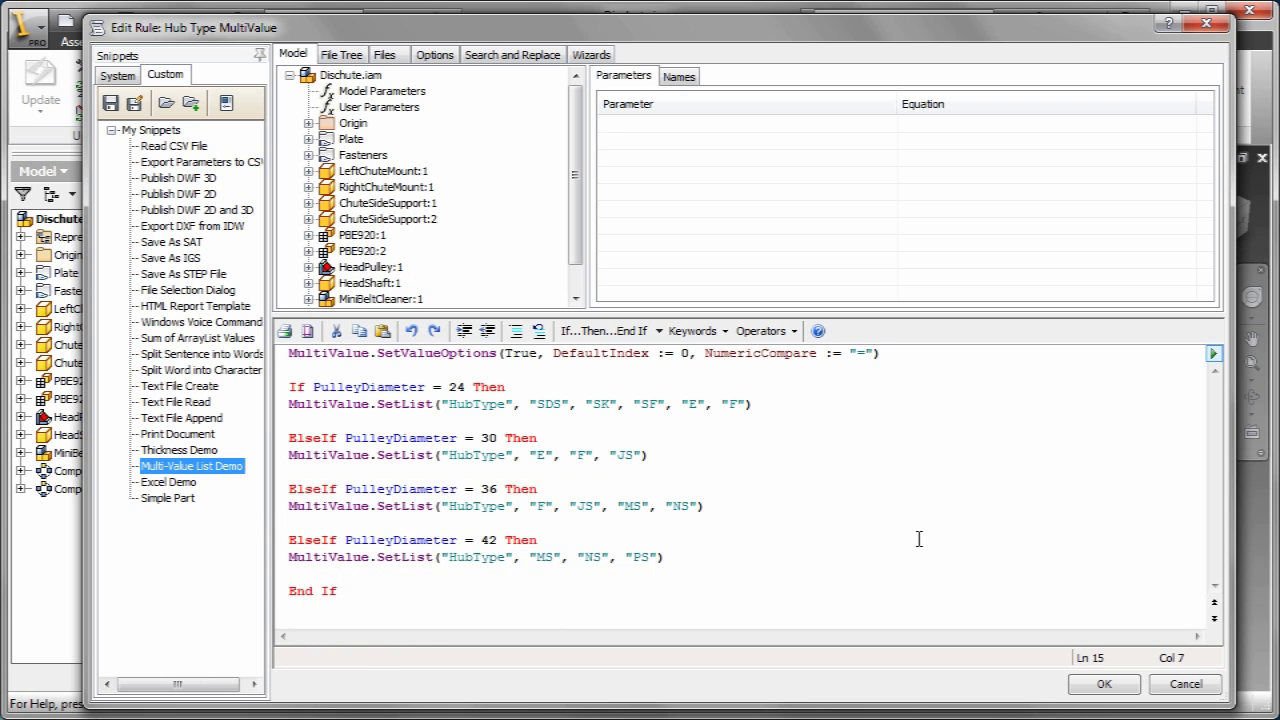
left_click(1104, 684)
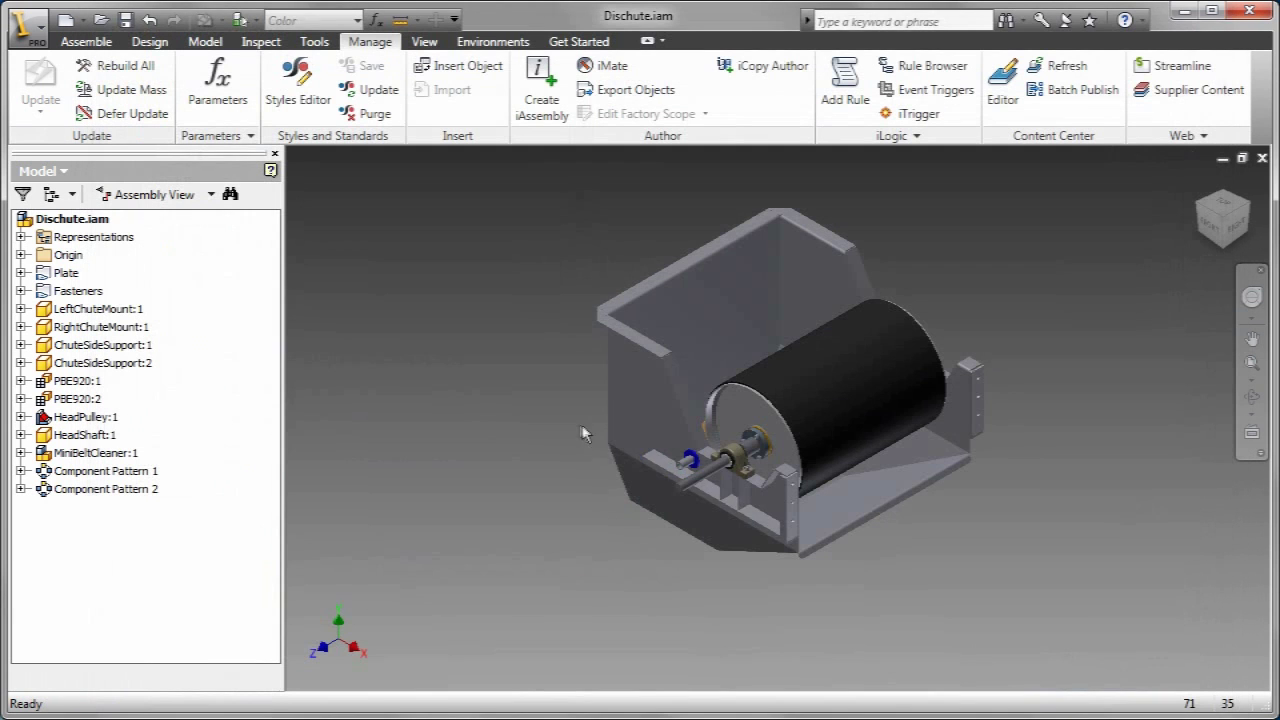
- Set PulleyDiameter to 30 and check the HubType choices offered
left_click(376, 19)
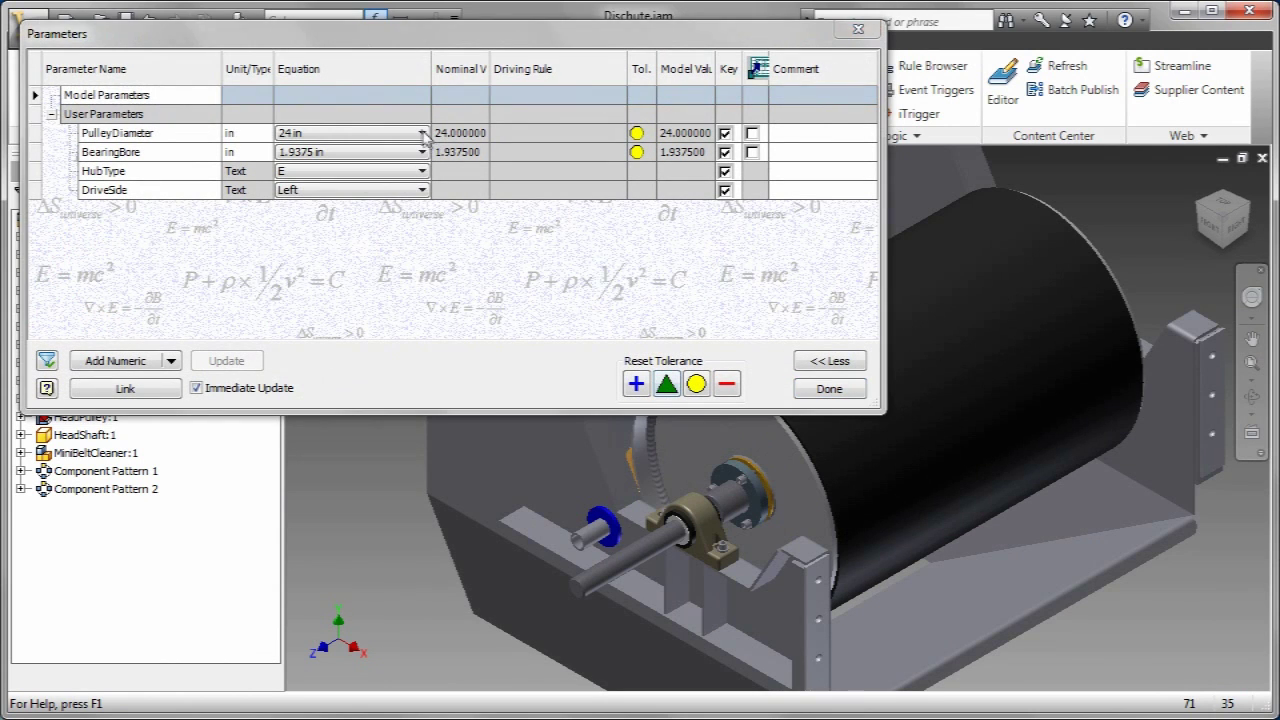
left_click(422, 133)
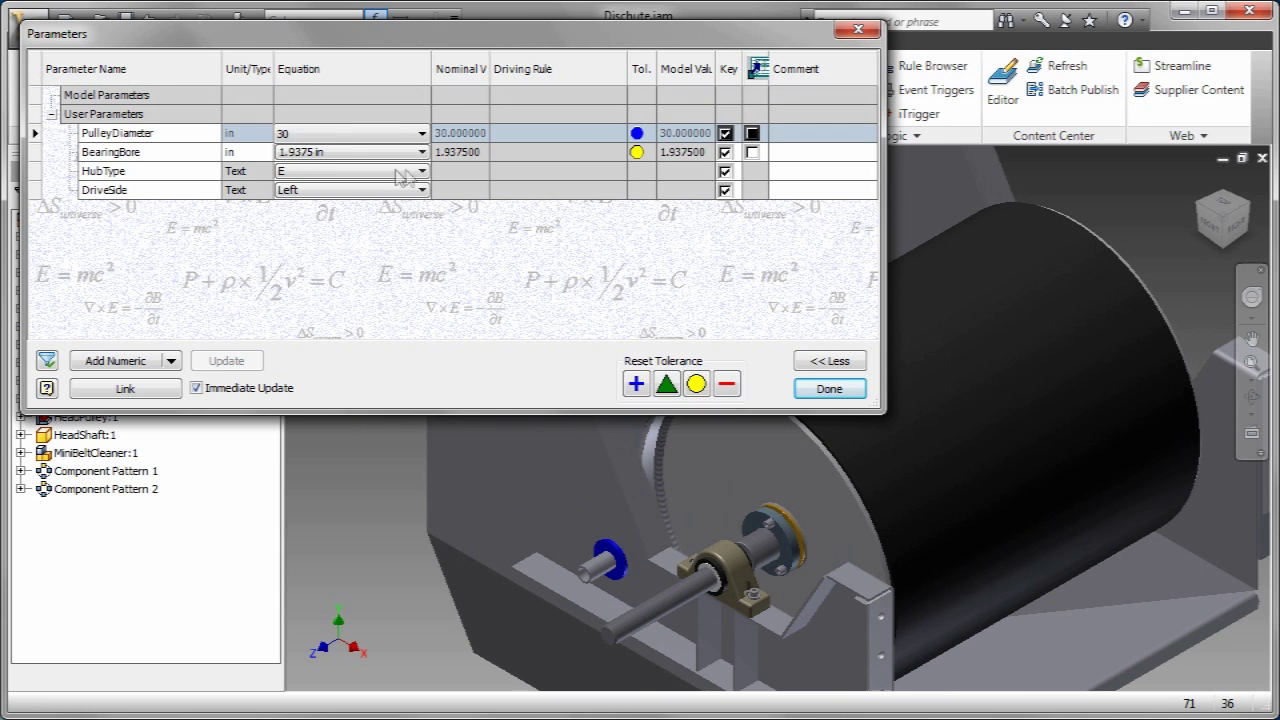
left_click(420, 172)
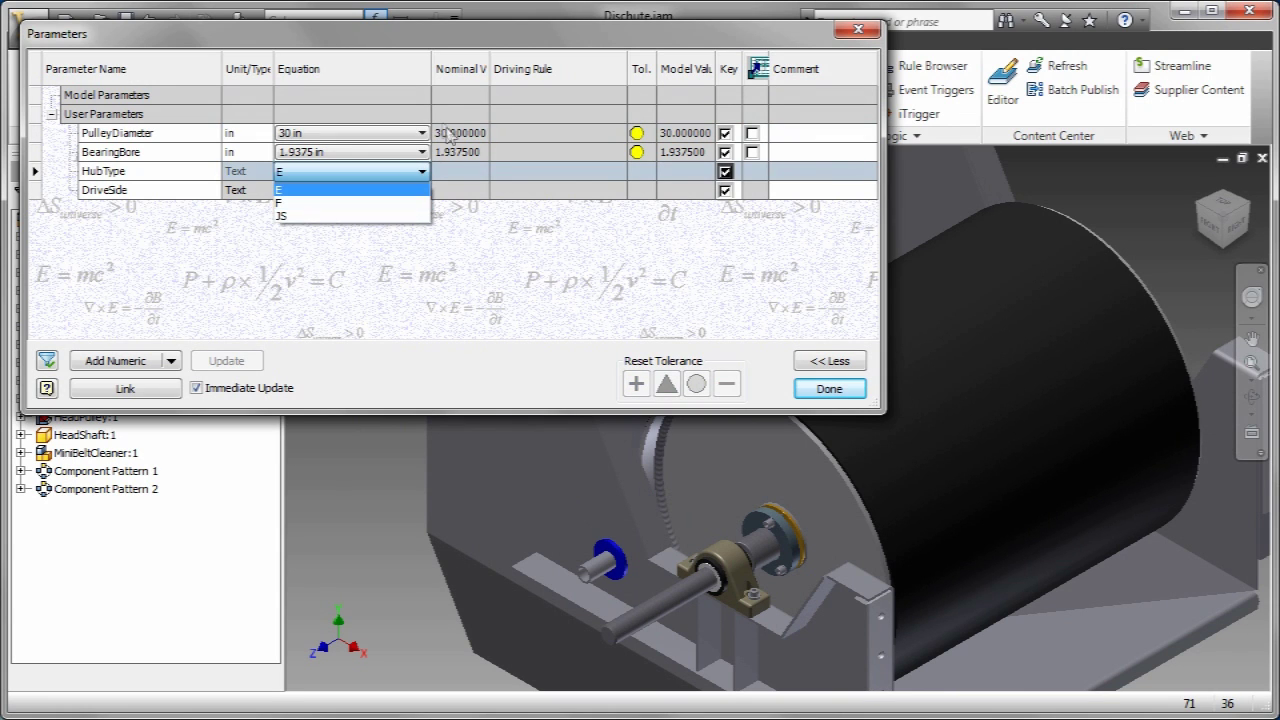
- Return PulleyDiameter to 24, review its HubType list, then switch to DriveShaft
left_click(422, 137)
left_click(300, 152)
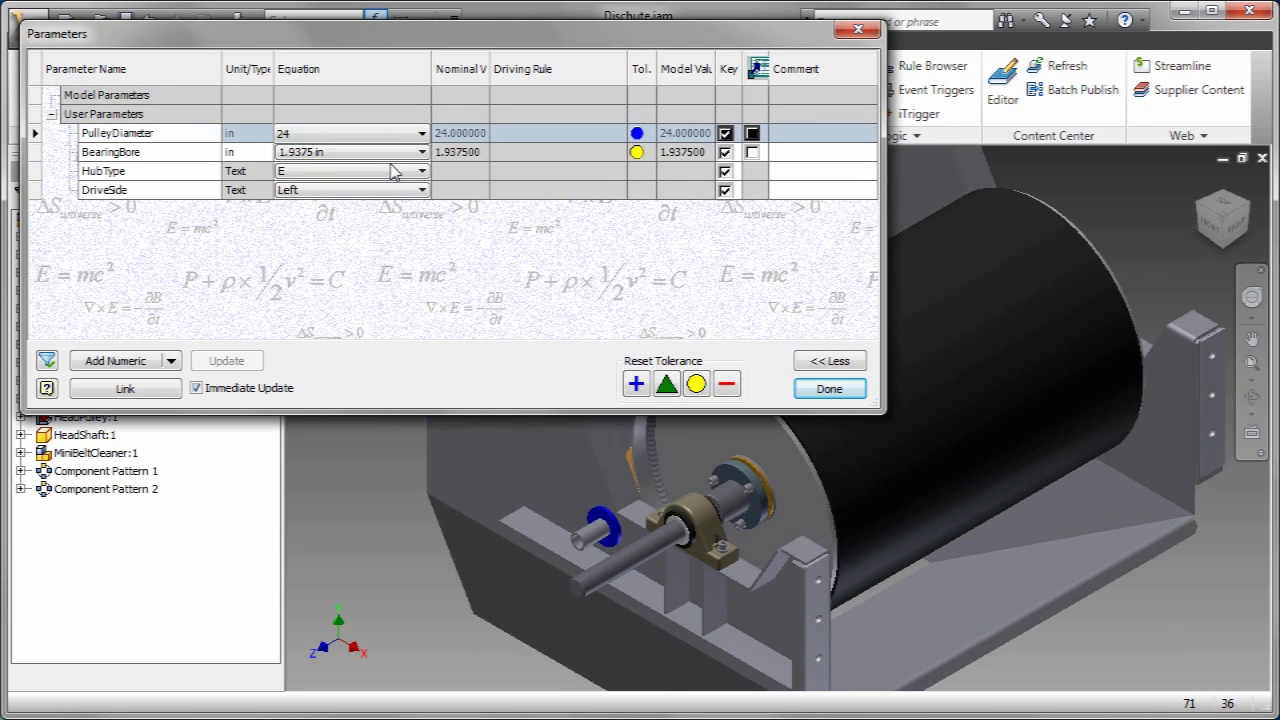
left_click(420, 172)
left_click(340, 222)
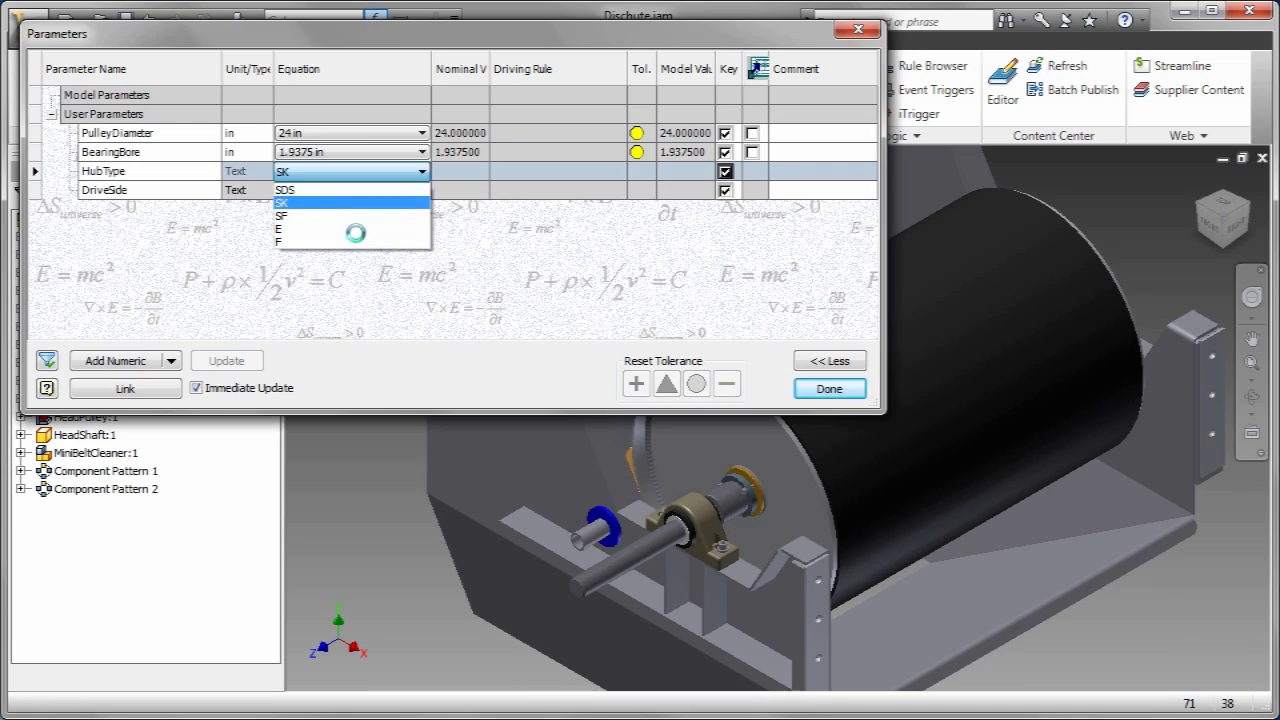
left_click(422, 172)
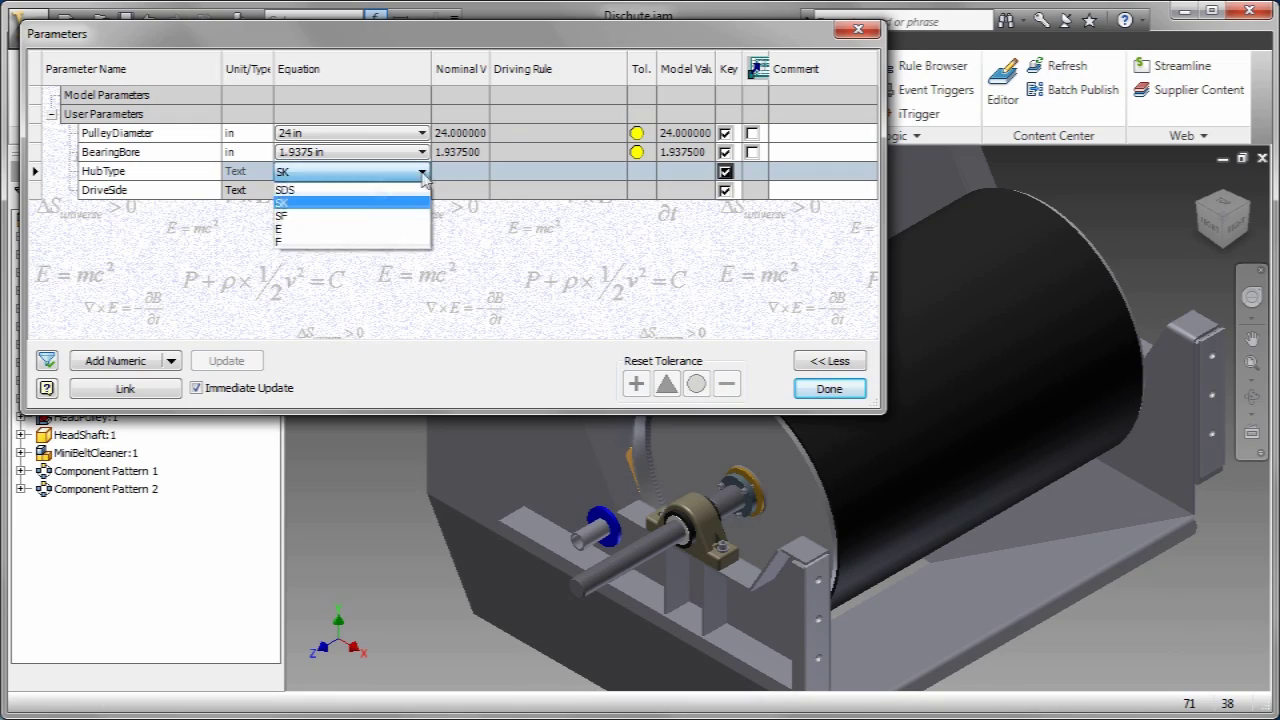
left_click(350, 230)
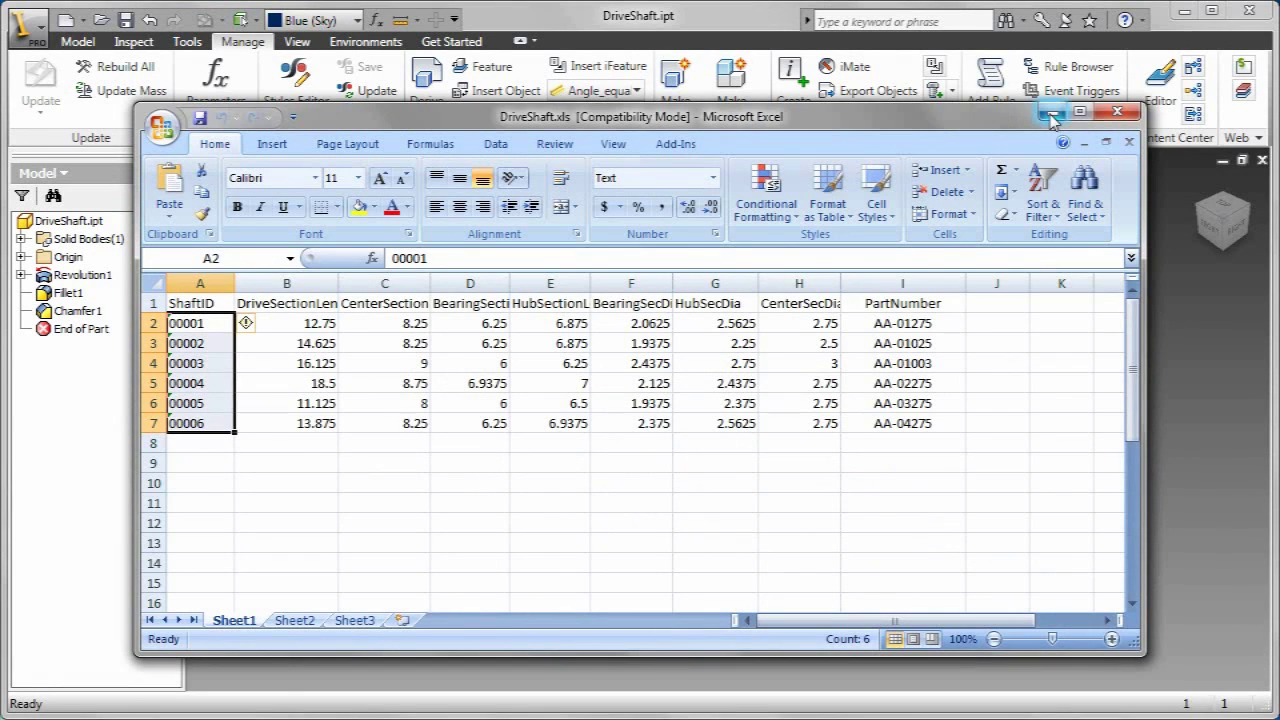
key("alt+Tab")
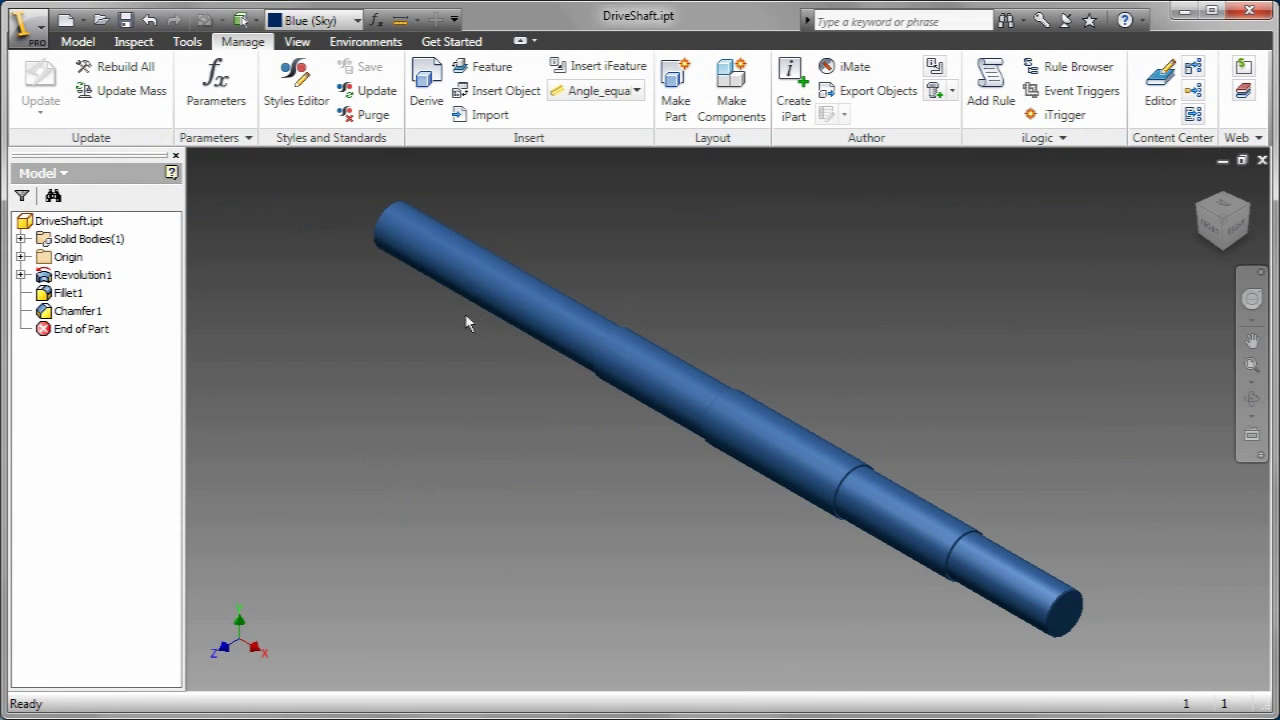
- Add an Excel Link rule to DriveShaft containing the Excel Demo GoExcel snippet
left_click(990, 90)
type("Excel Link")
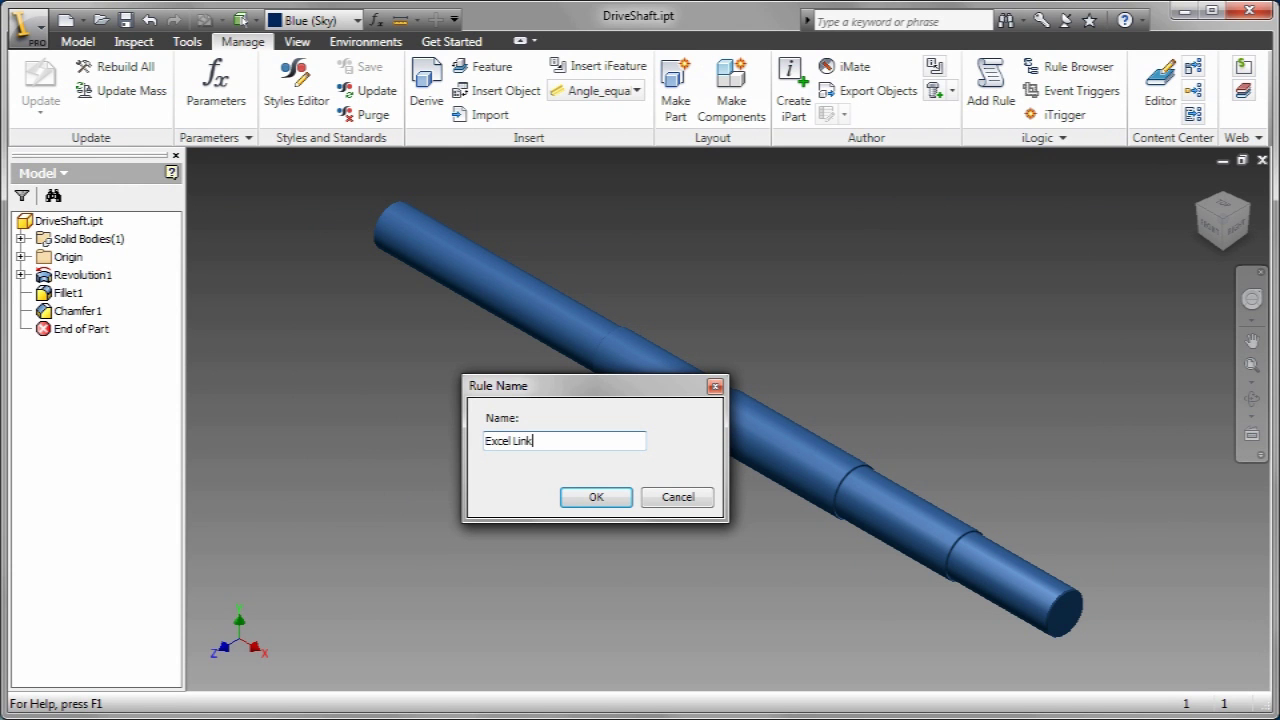
left_click(598, 497)
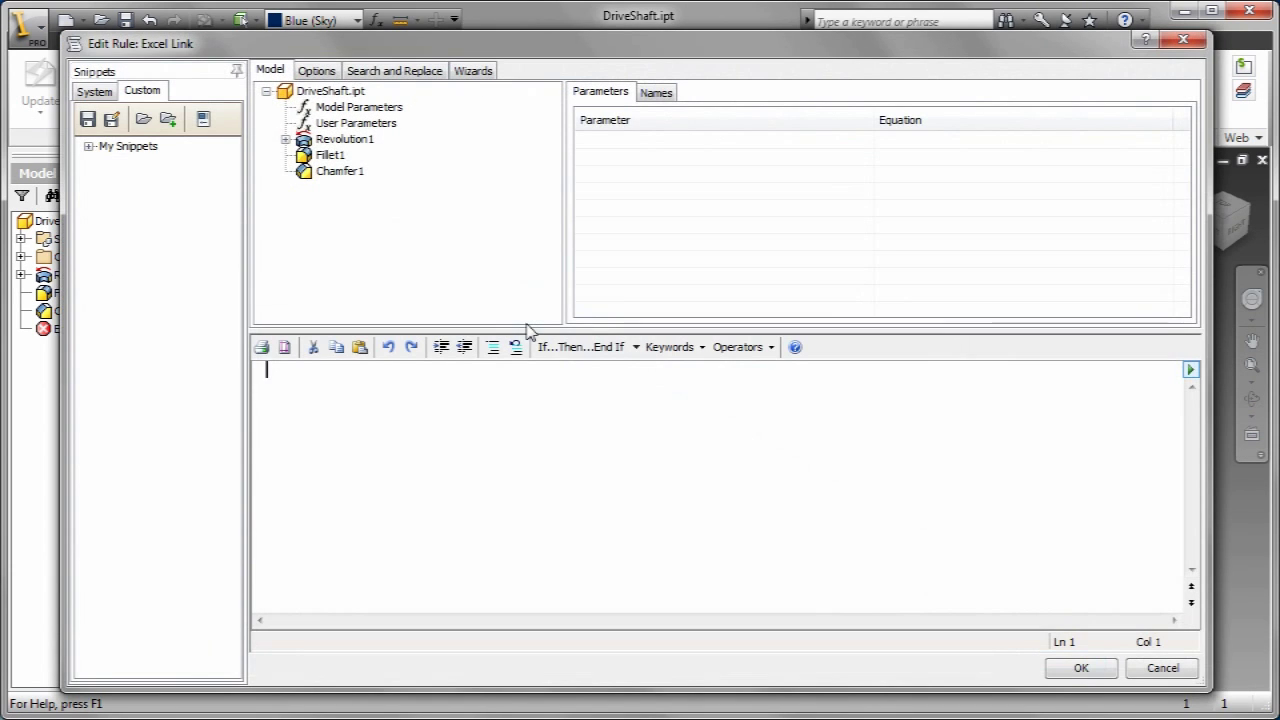
left_click(89, 146)
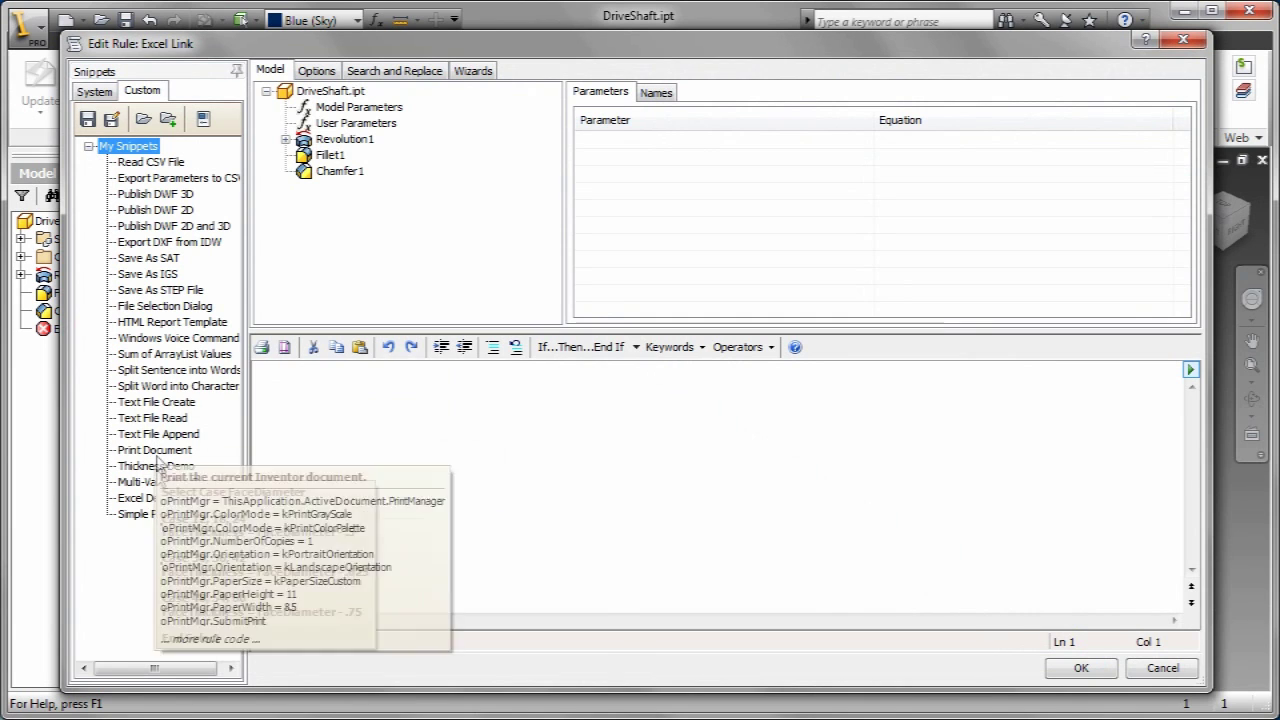
double_click(160, 498)
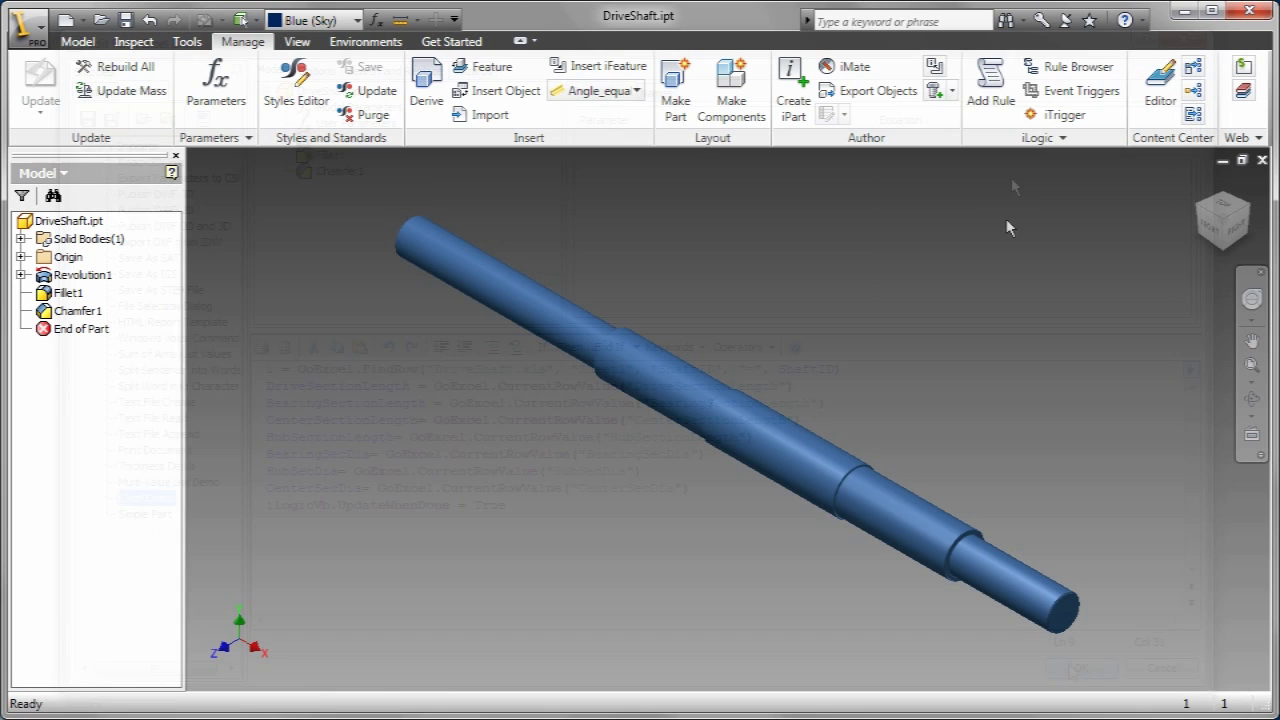
- Save the Excel Link rule and run the Interface rule from the Rule Browser
left_click(1081, 668)
left_click(1050, 72)
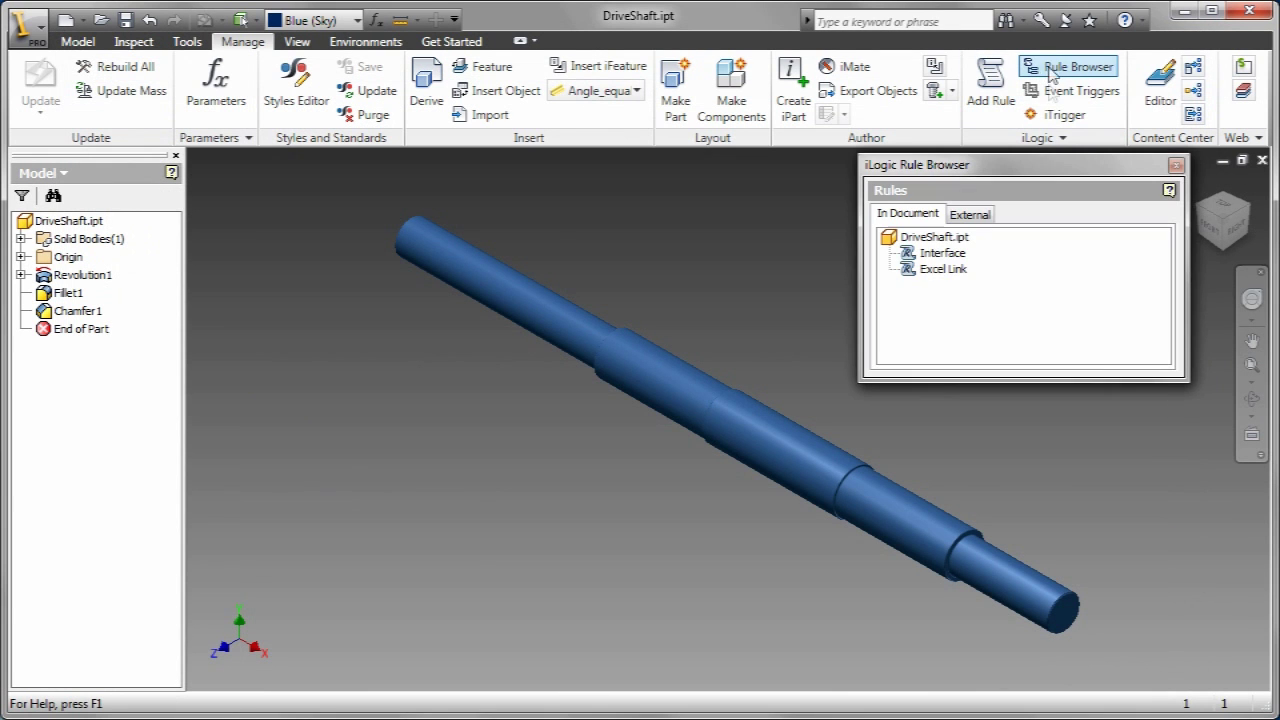
right_click(933, 256)
left_click(985, 272)
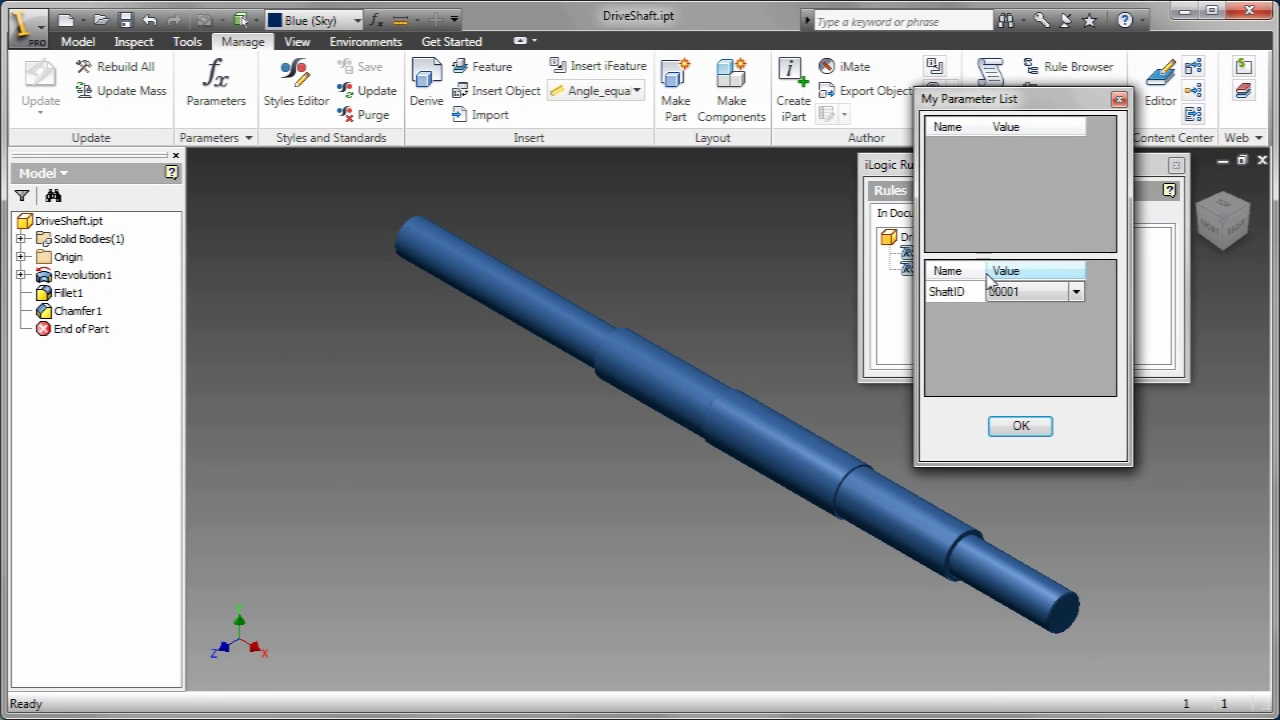
- Step the DriveShaft through ShaftIDs 00002, 00003, 00004, 00005 and 00006
left_click(1077, 295)
left_click(1034, 321)
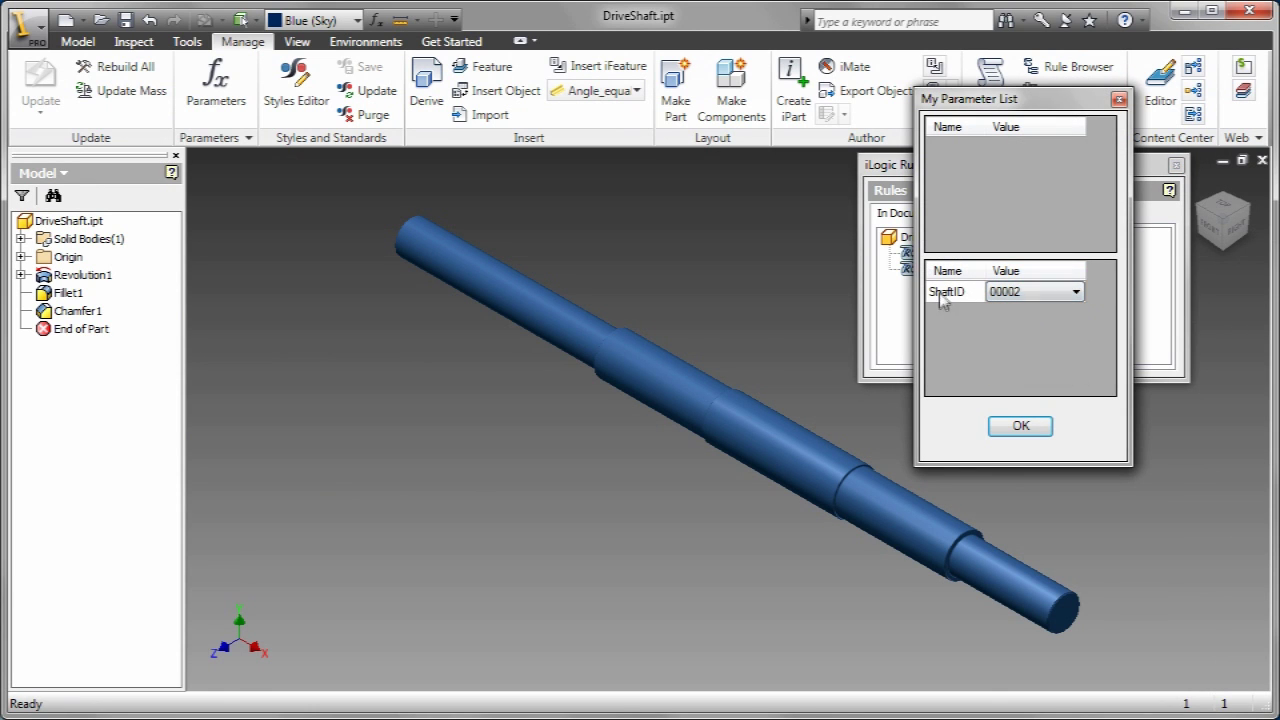
left_click(1074, 295)
left_click(1015, 333)
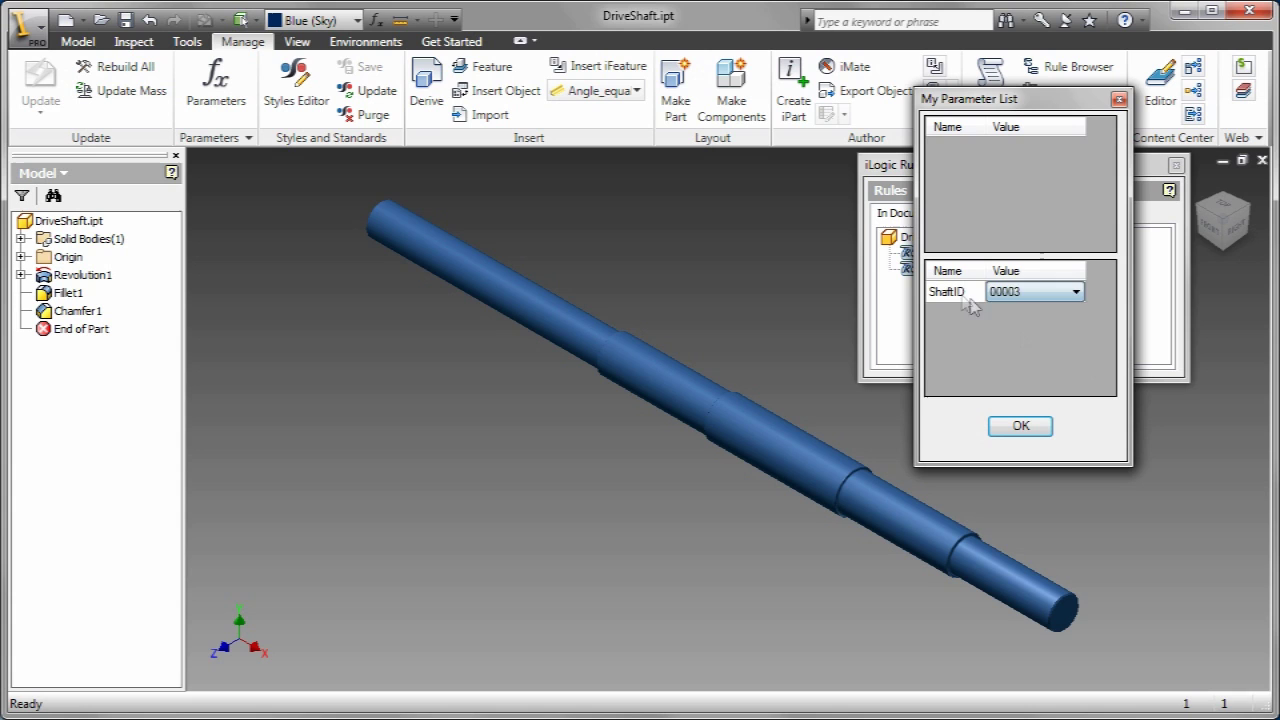
left_click(1077, 295)
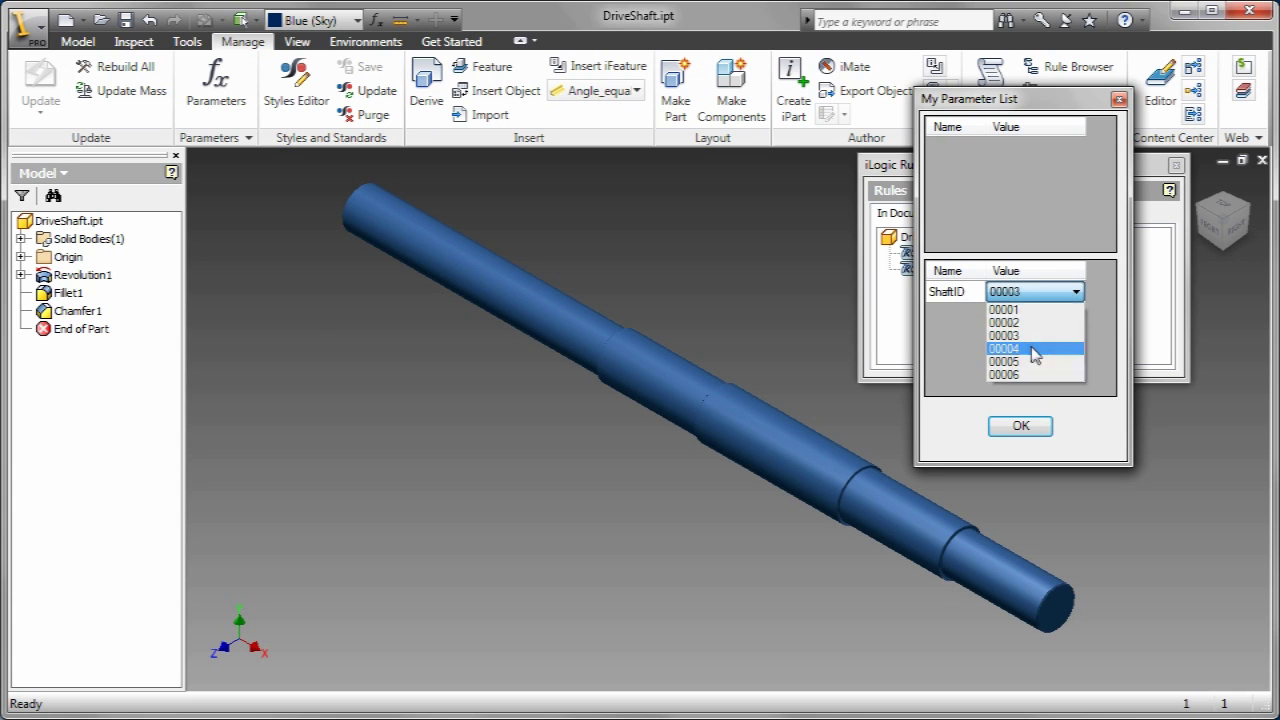
left_click(1037, 346)
left_click(1077, 293)
left_click(1030, 358)
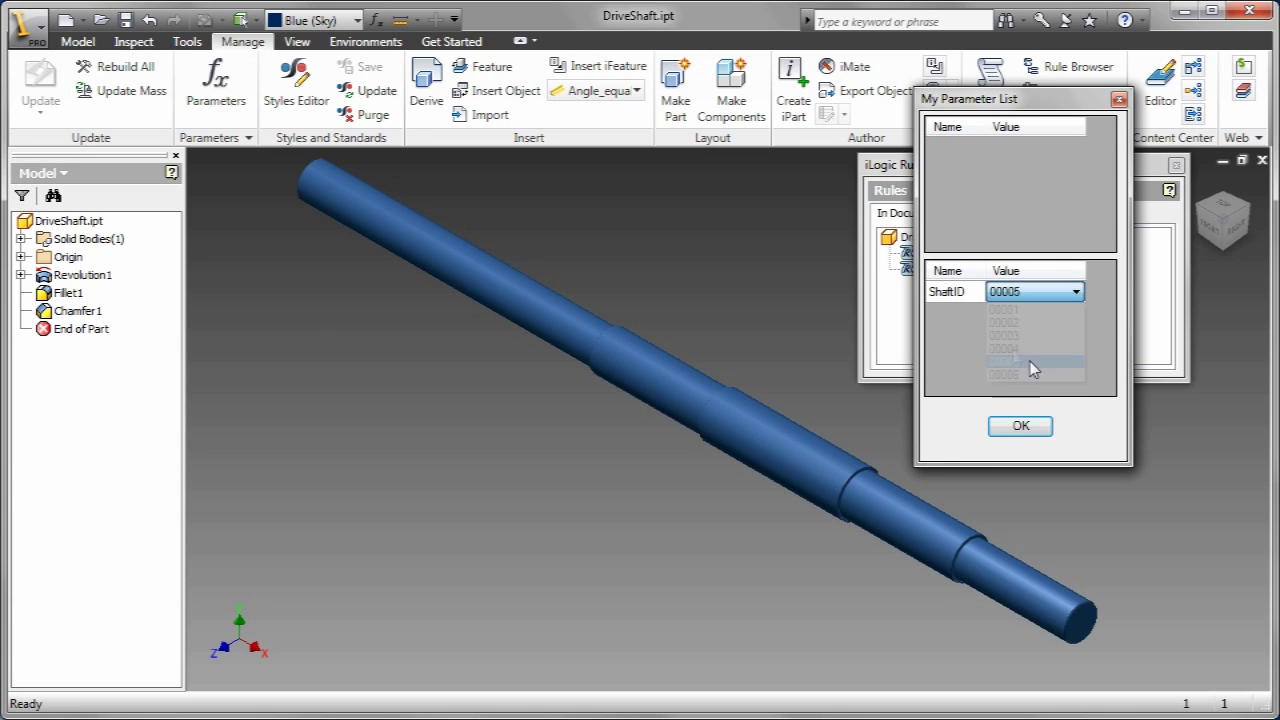
left_click(1077, 293)
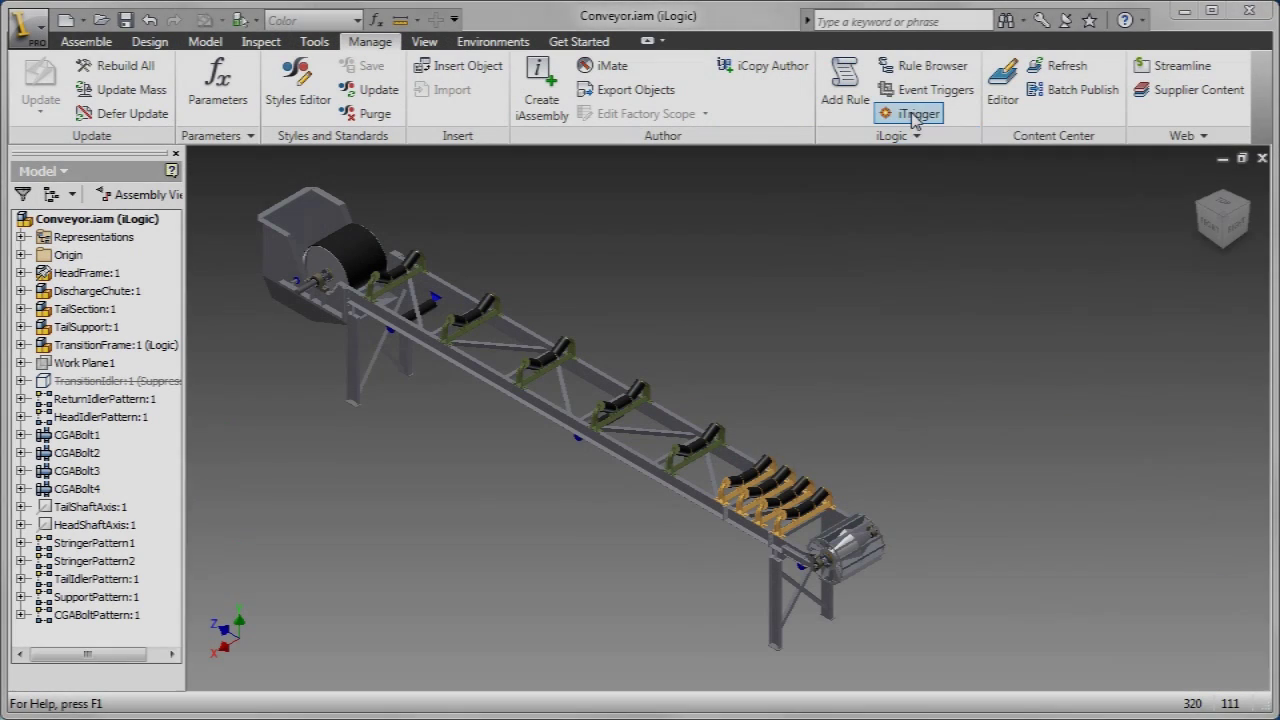
- Set the Conveyor Configuration Belt Width to 30
left_click(913, 115)
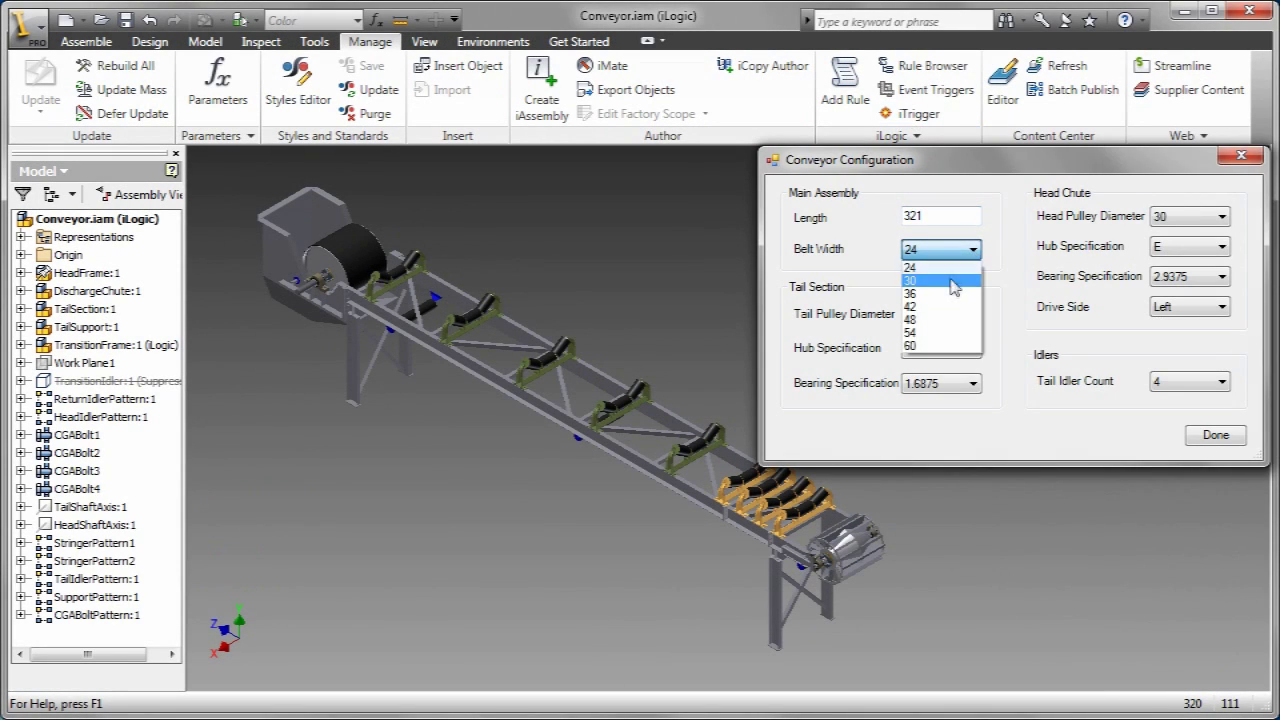
left_click(953, 281)
left_click(940, 219)
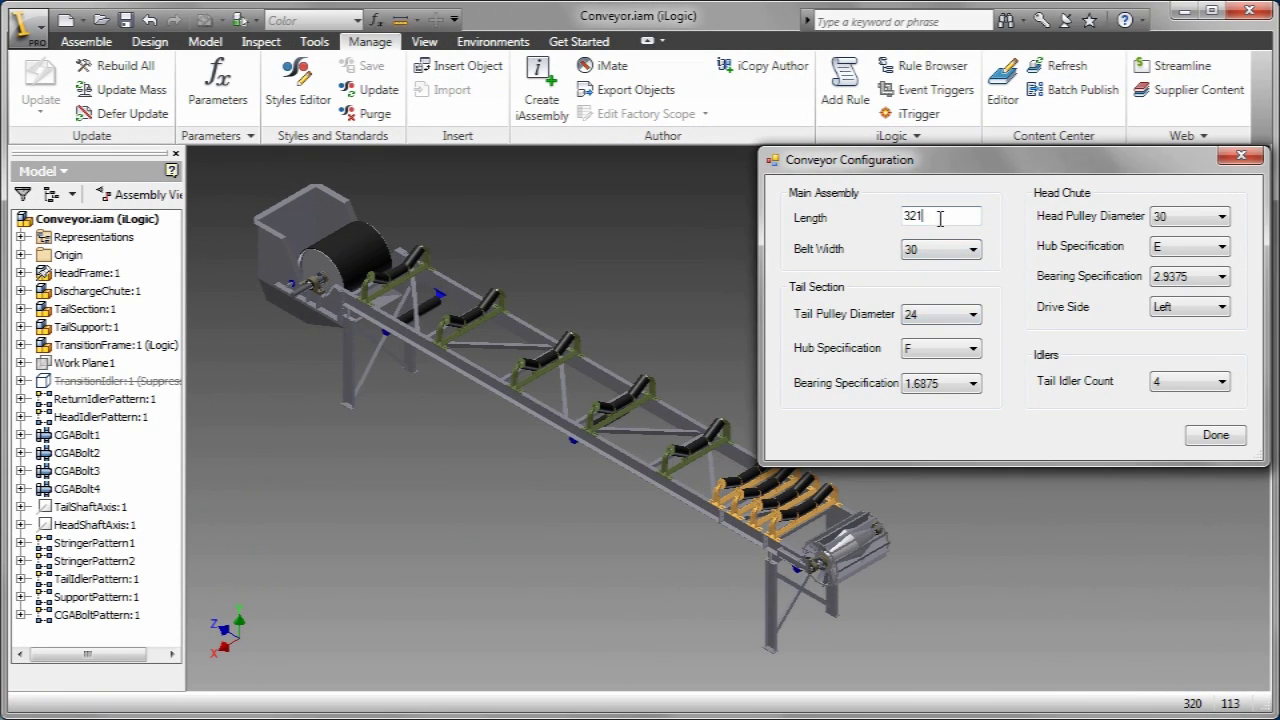